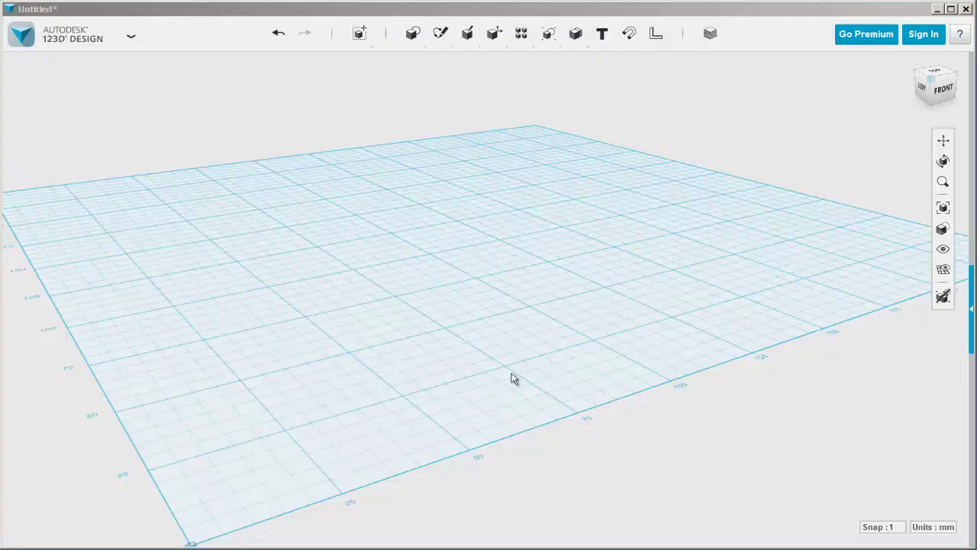
Step: Switch to the top view and pan so the grid work area is centred
{"action": "left_click", "coordinate": [934, 74]}
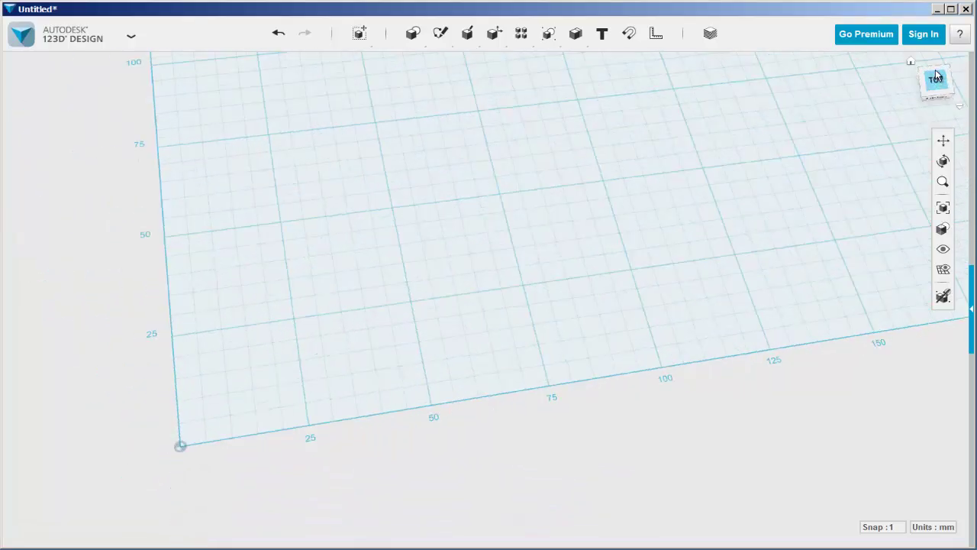
{"action": "middle_click_drag", "start_coordinate": [487, 215], "coordinate": [326, 522]}
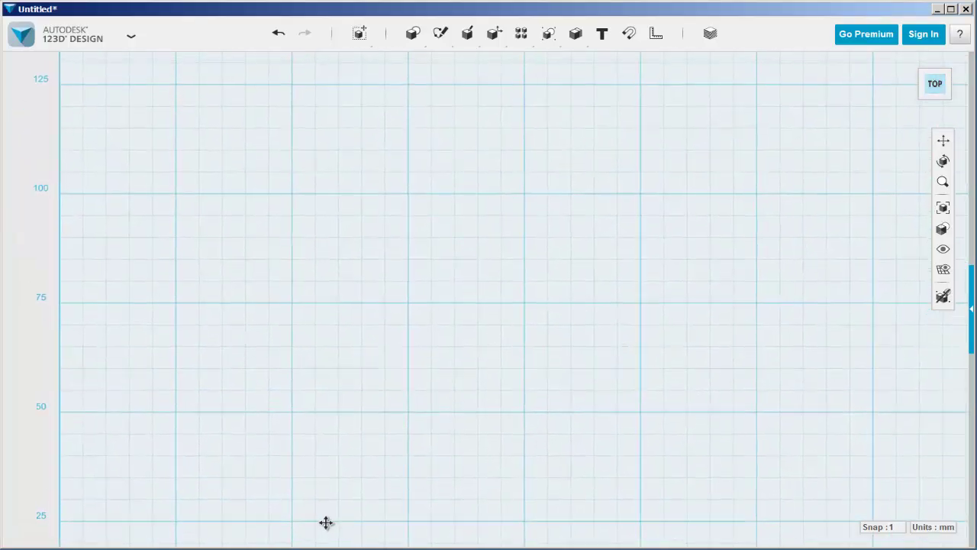
Step: Draw a closed 50 × 25 mm rectangular polyline outline on the grid
{"action": "mouse_move", "coordinate": [441, 40]}
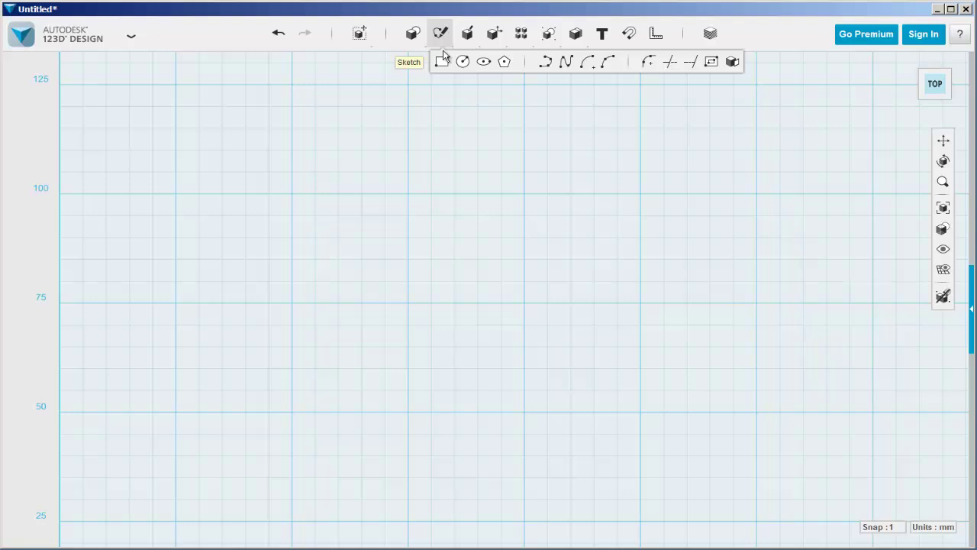
{"action": "left_click", "coordinate": [544, 62]}
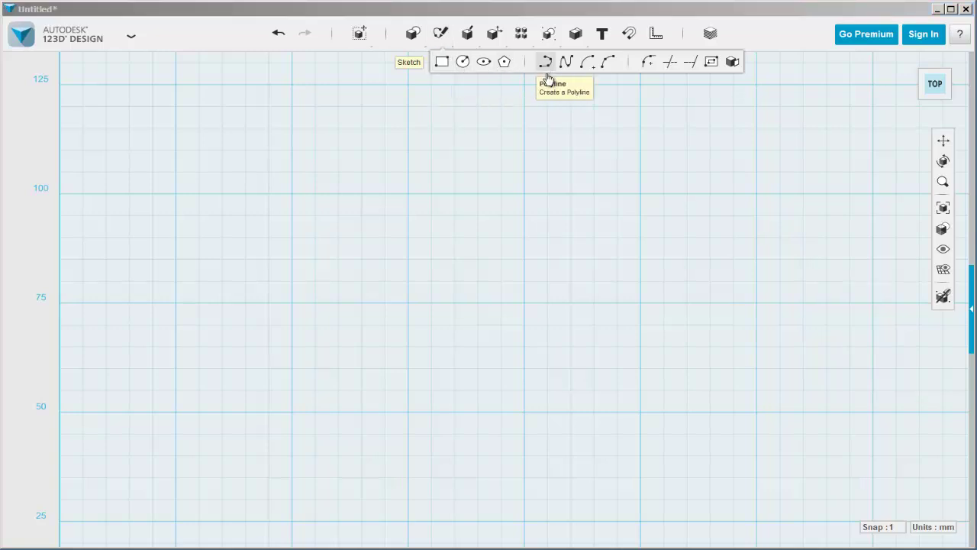
{"action": "left_click", "coordinate": [452, 191]}
{"action": "left_click", "coordinate": [406, 194]}
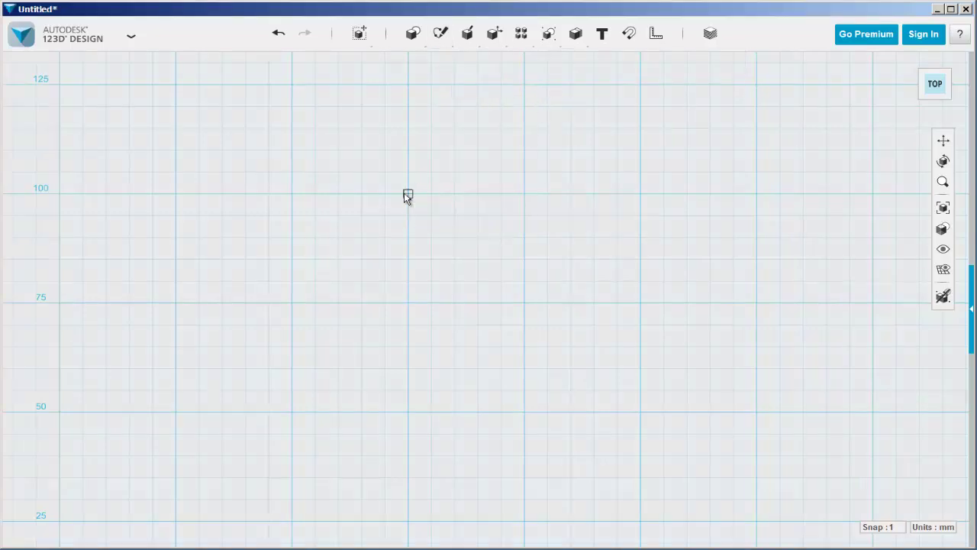
{"action": "left_click", "coordinate": [640, 195]}
{"action": "left_click", "coordinate": [640, 303]}
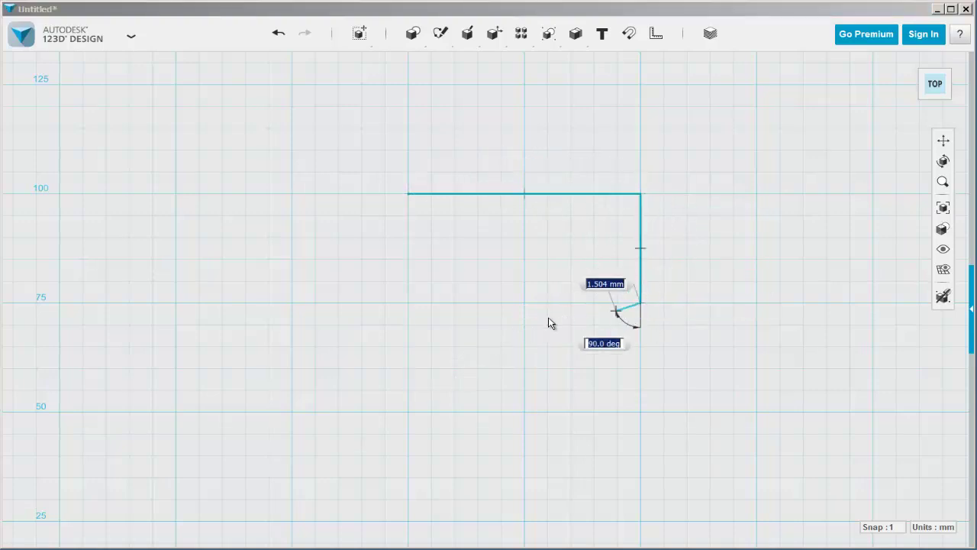
{"action": "left_click", "coordinate": [408, 303]}
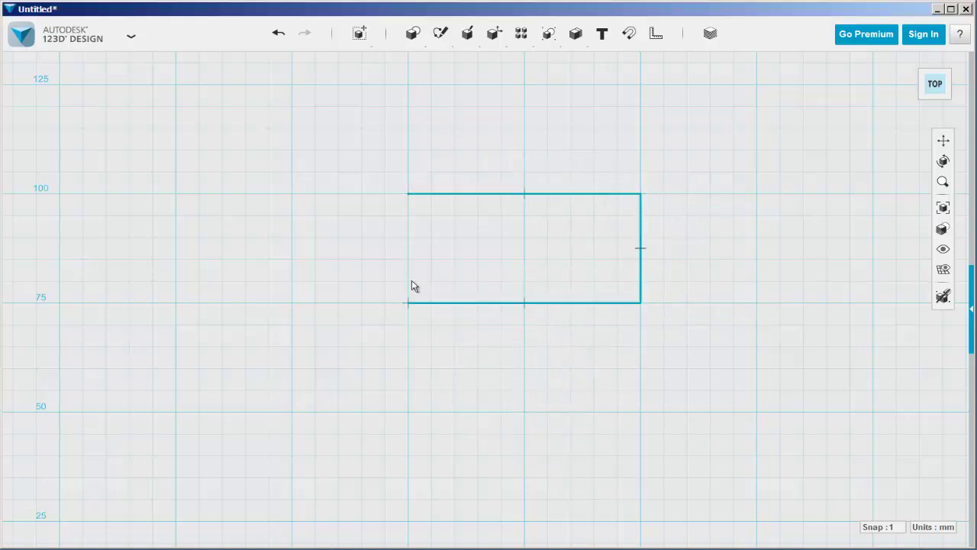
{"action": "left_click", "coordinate": [407, 194]}
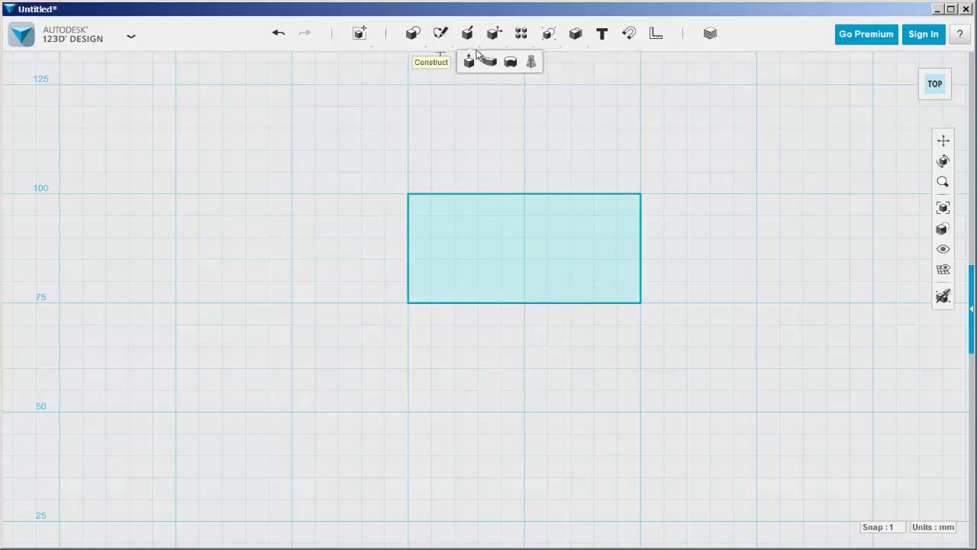
Step: Round the rectangle's top-right corner with a 7 mm sketch fillet
{"action": "mouse_move", "coordinate": [441, 35]}
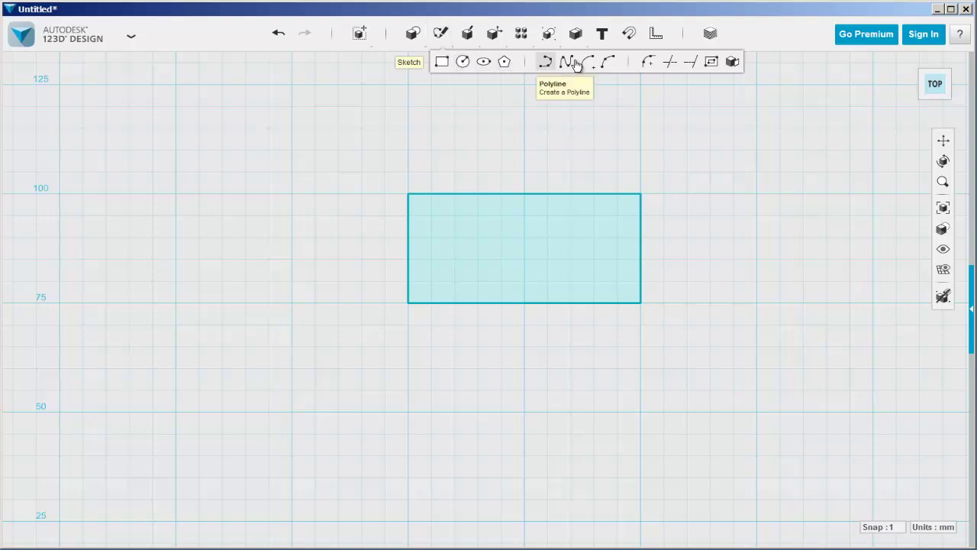
{"action": "left_click", "coordinate": [645, 61]}
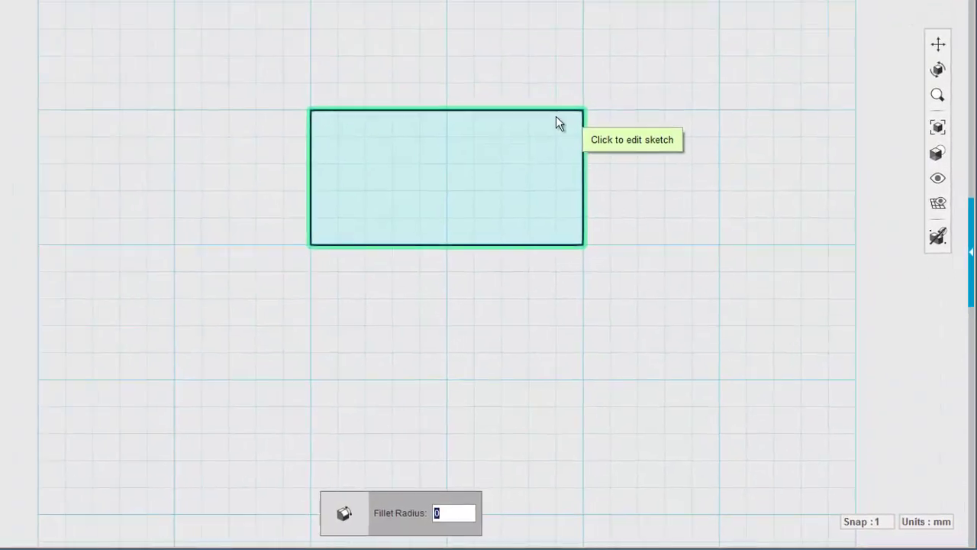
{"action": "left_click", "coordinate": [615, 198]}
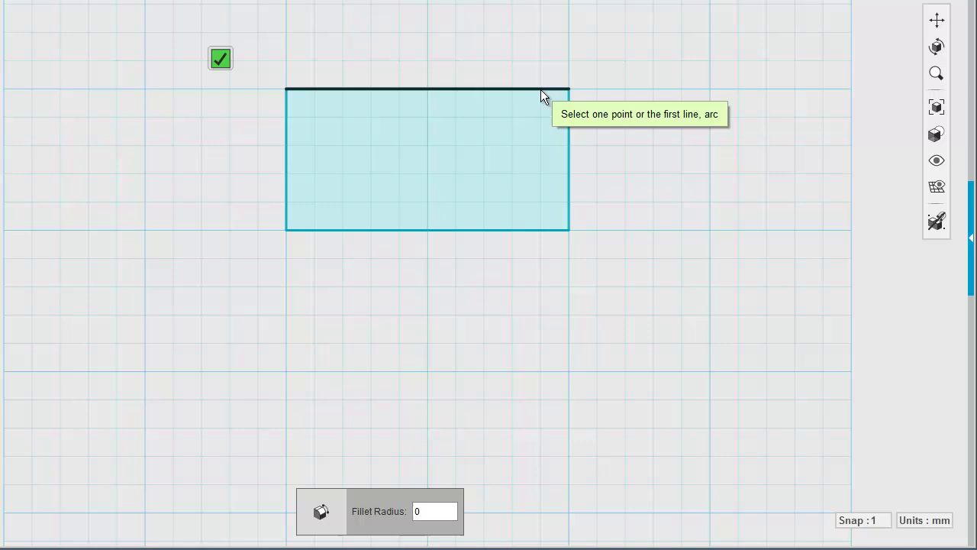
{"action": "left_click", "coordinate": [540, 89]}
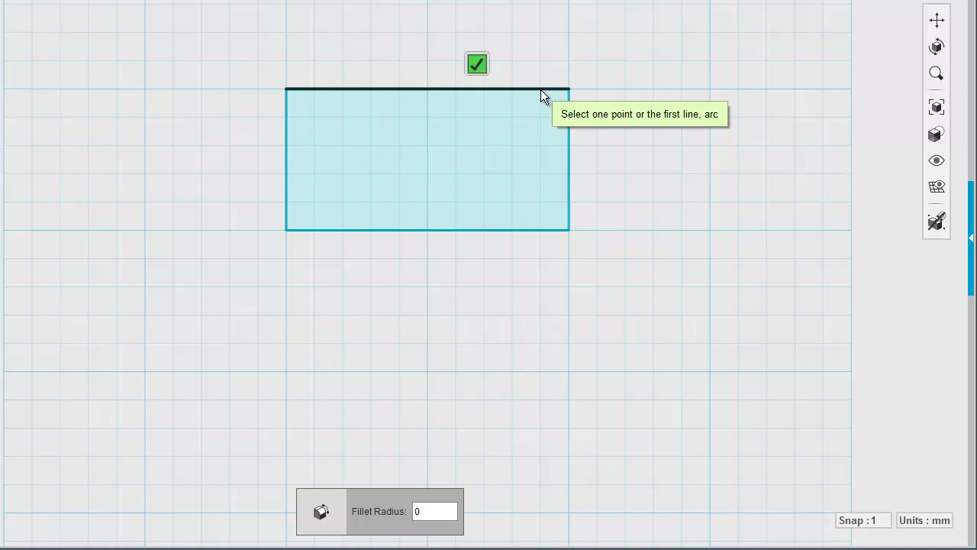
{"action": "left_click", "coordinate": [569, 129]}
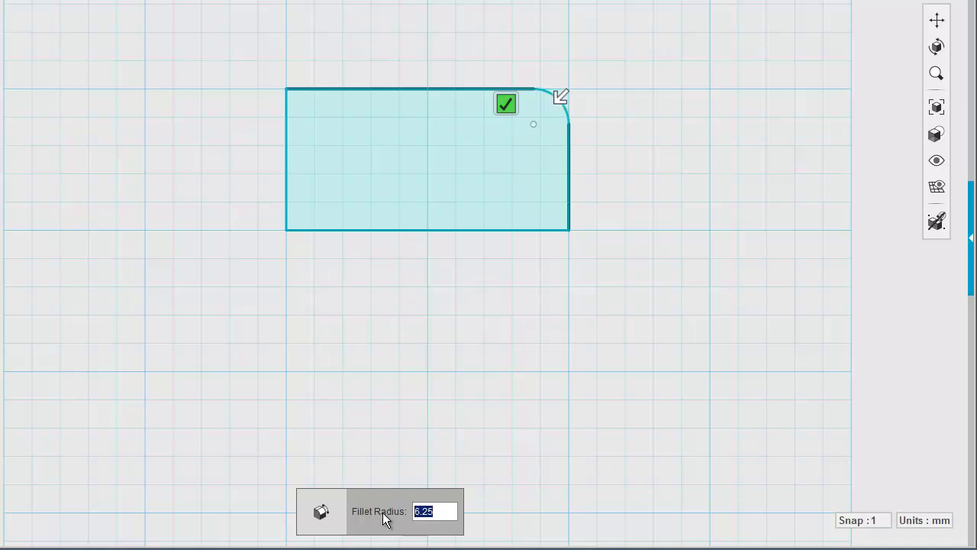
{"action": "type", "text": "7"}
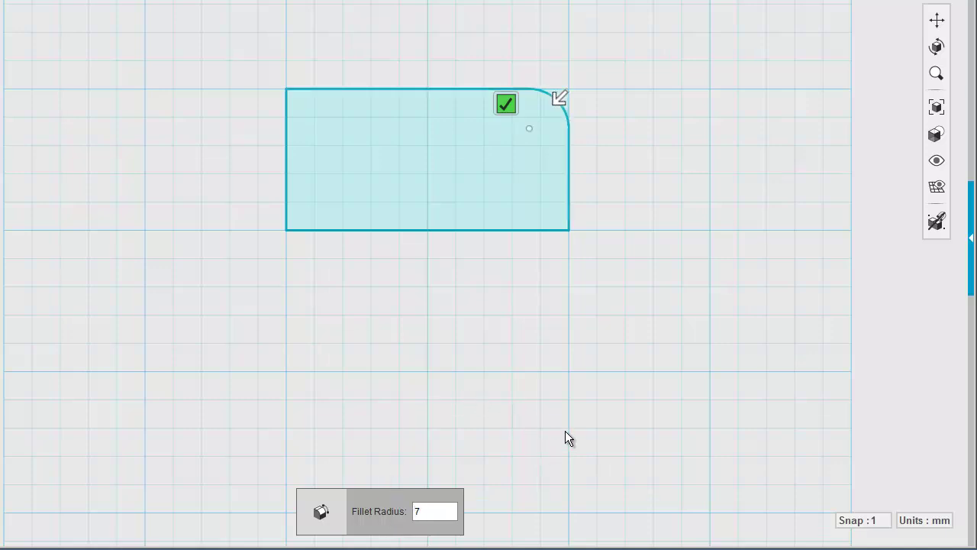
{"action": "key", "text": "Return"}
Step: Round the bottom-right corner with a matching 7 mm fillet
{"action": "mouse_move", "coordinate": [438, 26]}
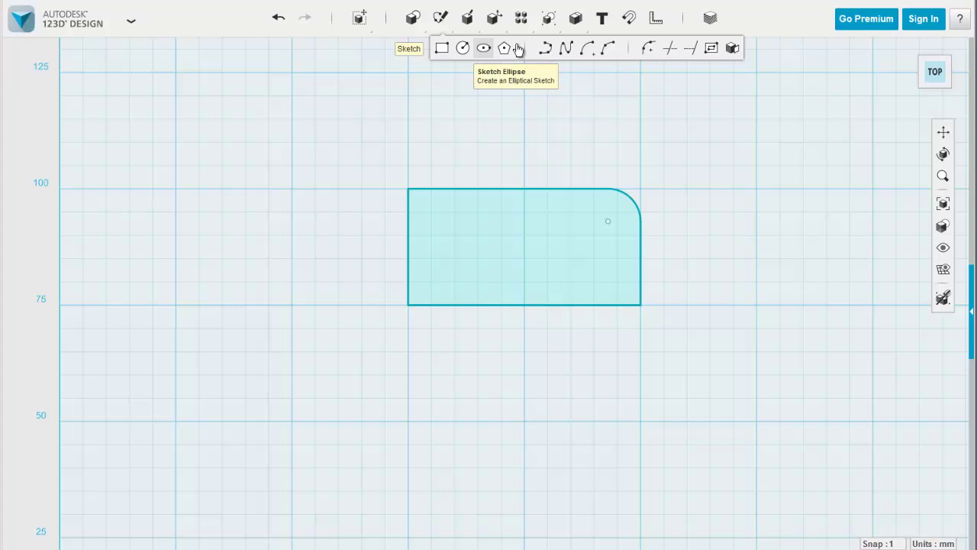
{"action": "left_click", "coordinate": [647, 48]}
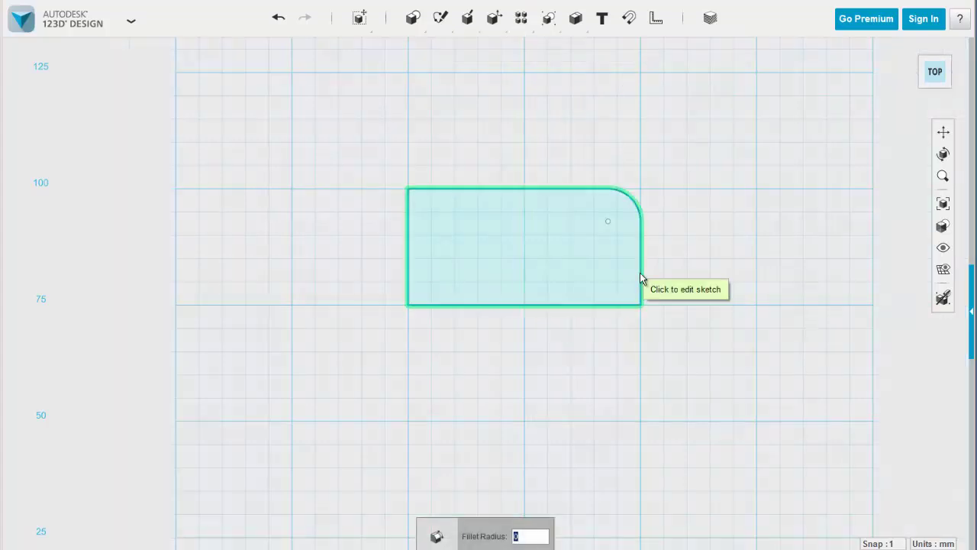
{"action": "left_click", "coordinate": [639, 277]}
{"action": "left_click", "coordinate": [641, 276]}
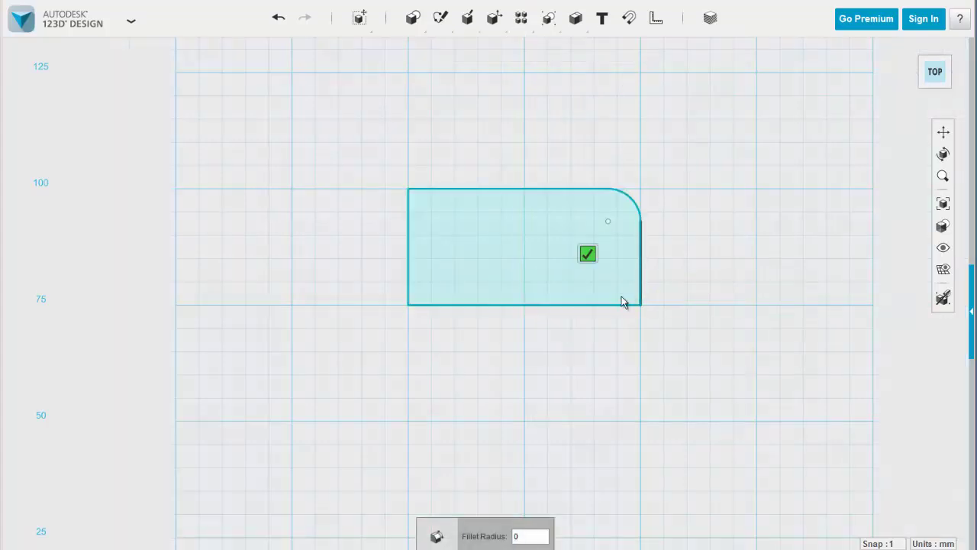
{"action": "left_click", "coordinate": [609, 305]}
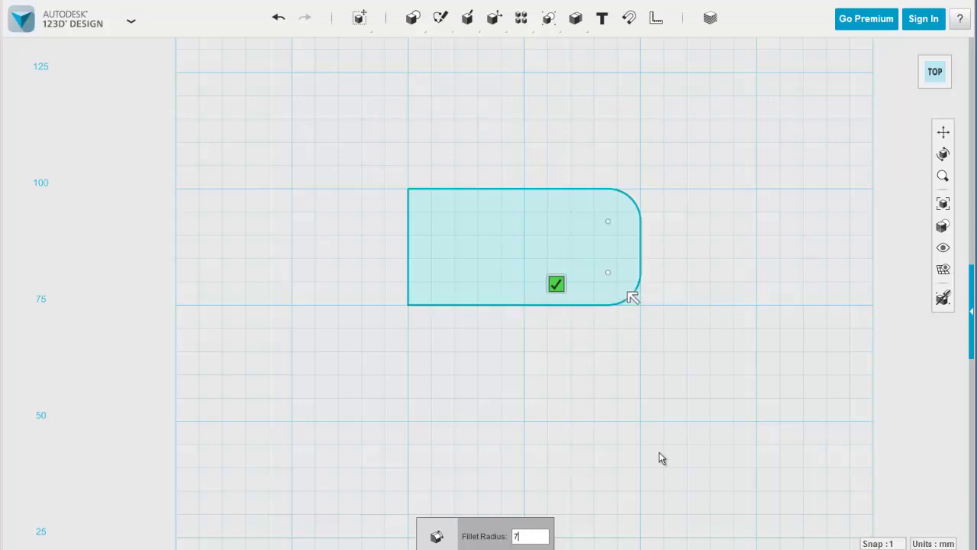
{"action": "left_click", "coordinate": [683, 454]}
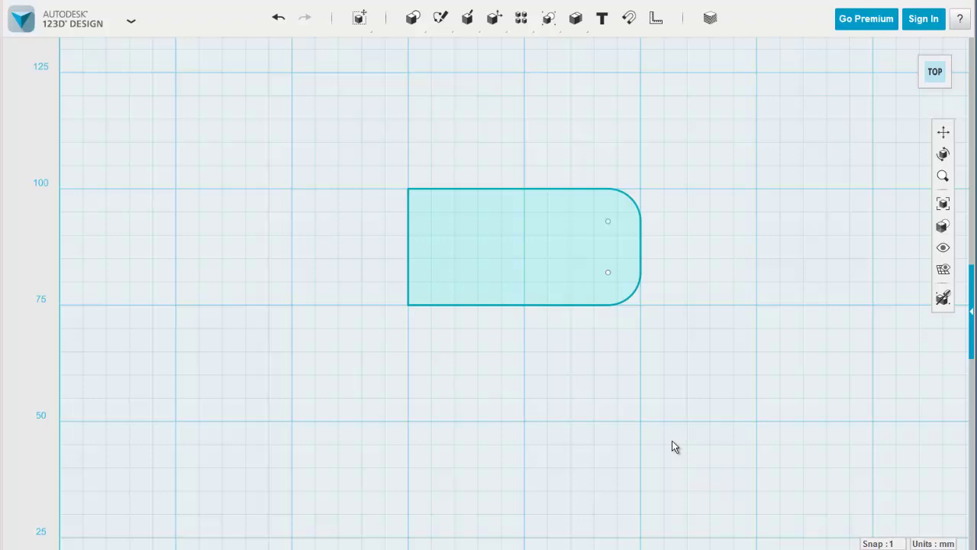
Step: Draw a vertical dividing line across the middle of the card outline
{"action": "mouse_move", "coordinate": [443, 22]}
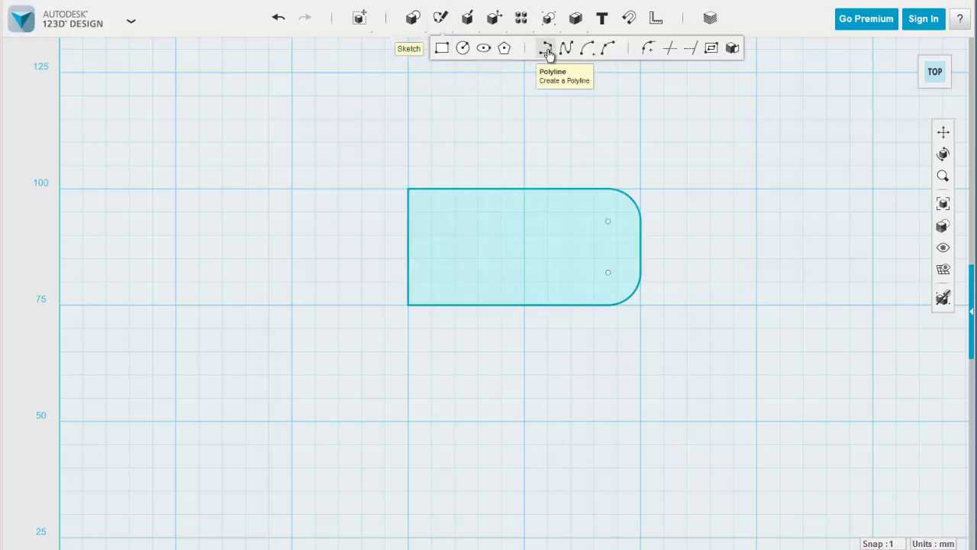
{"action": "left_click", "coordinate": [636, 203]}
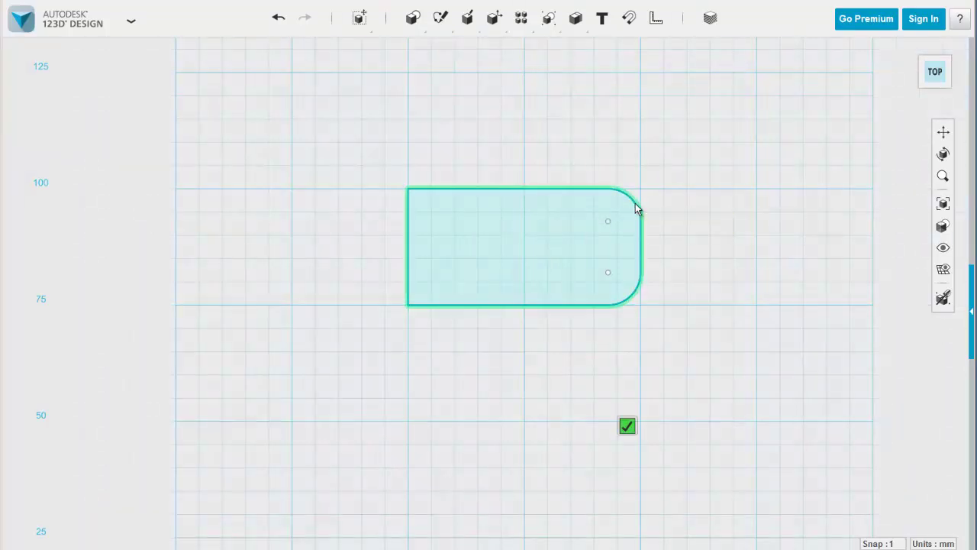
{"action": "left_click", "coordinate": [523, 190]}
{"action": "left_click", "coordinate": [525, 305]}
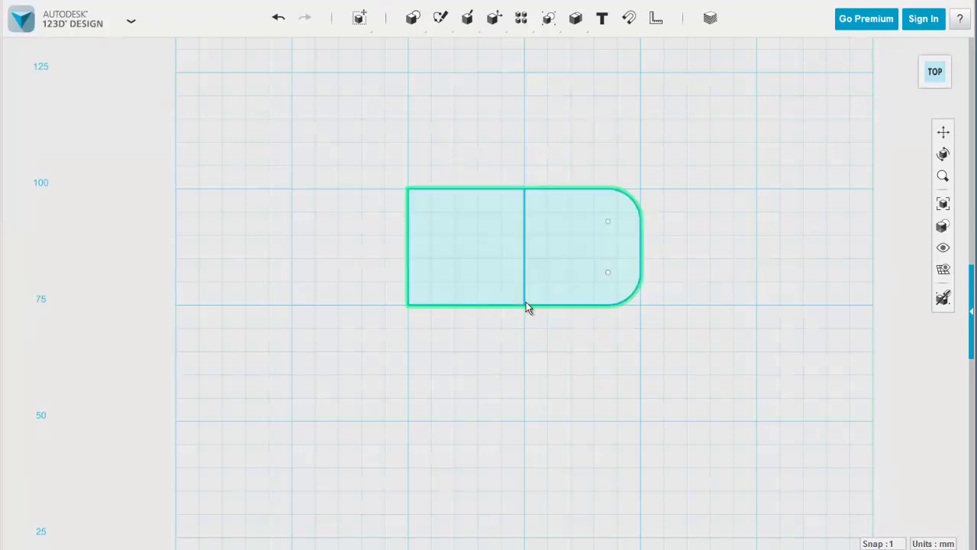
{"action": "left_click", "coordinate": [474, 282]}
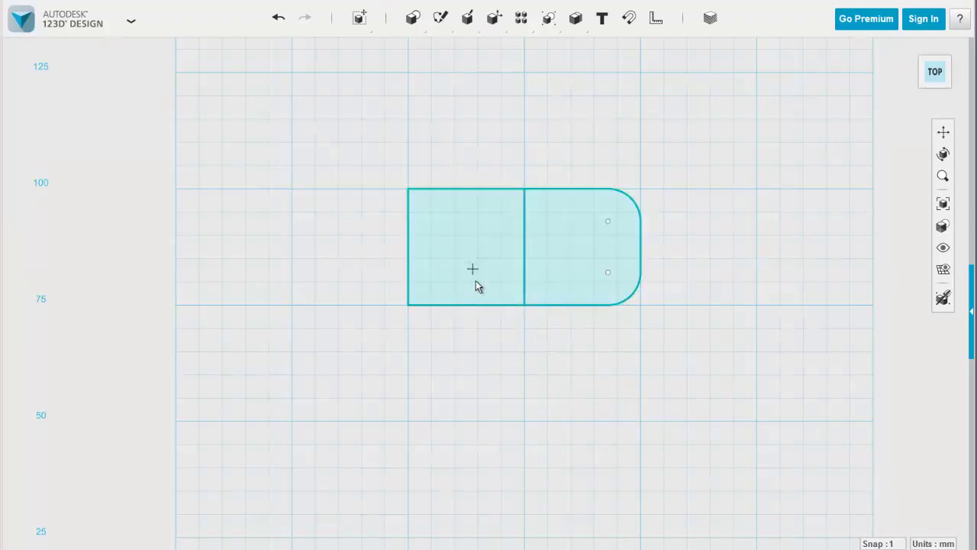
Step: Mirror the two right-hand corner arcs across the vertical middle line
{"action": "left_click", "coordinate": [634, 206]}
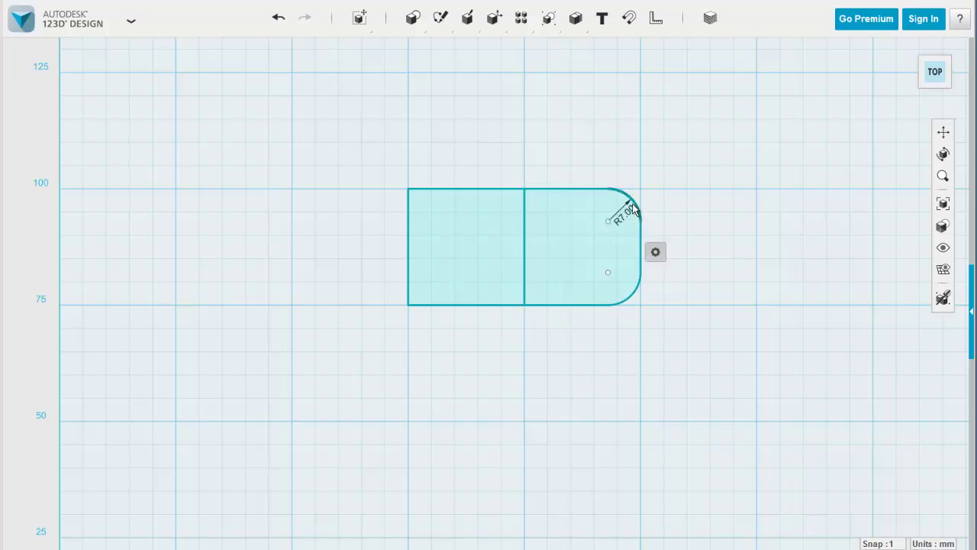
{"action": "left_click", "coordinate": [634, 297], "text": "shift"}
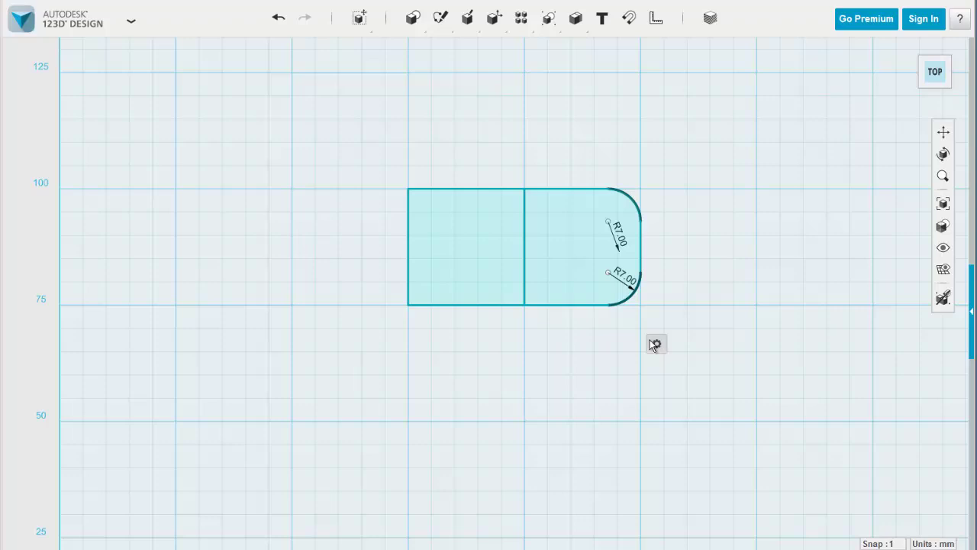
{"action": "mouse_move", "coordinate": [654, 344]}
{"action": "left_click", "coordinate": [748, 344]}
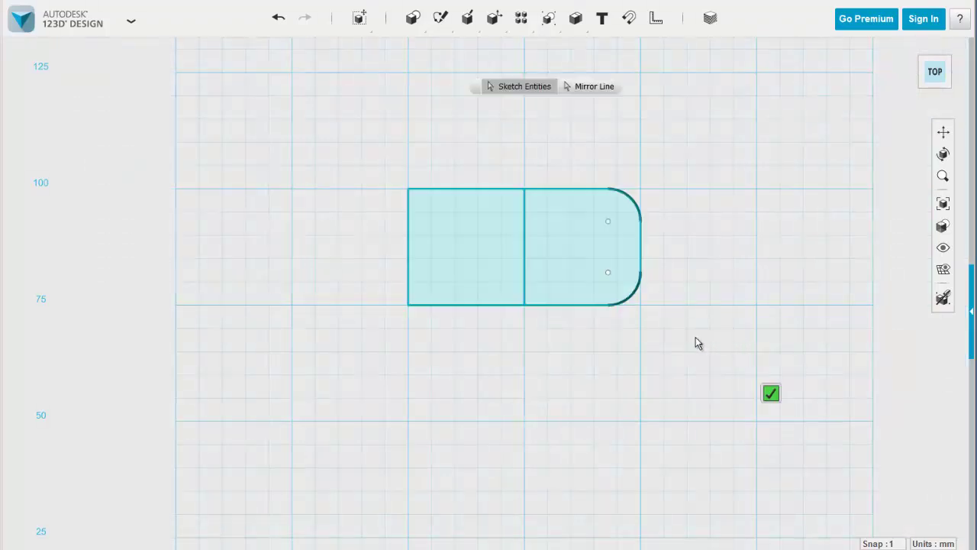
{"action": "left_click", "coordinate": [590, 87]}
{"action": "left_click", "coordinate": [525, 241]}
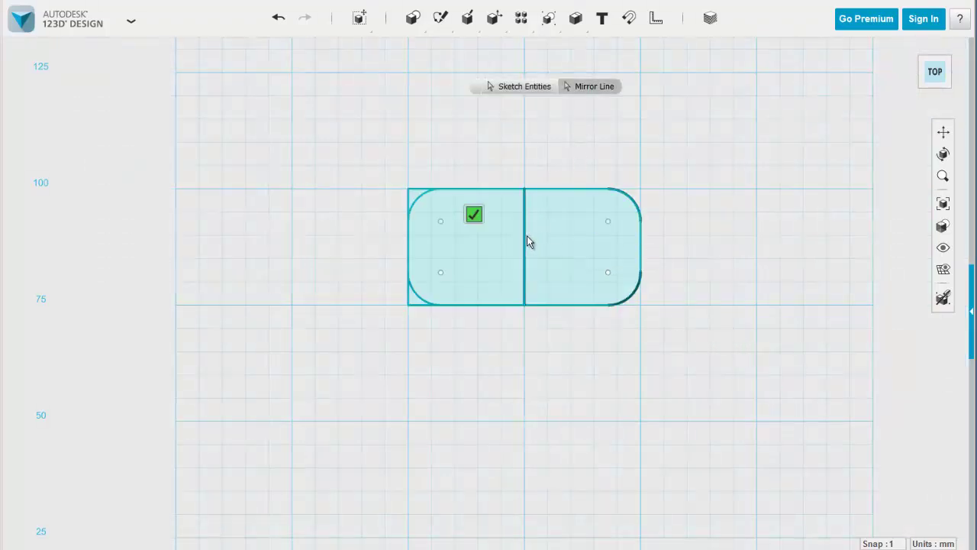
{"action": "left_click", "coordinate": [474, 216]}
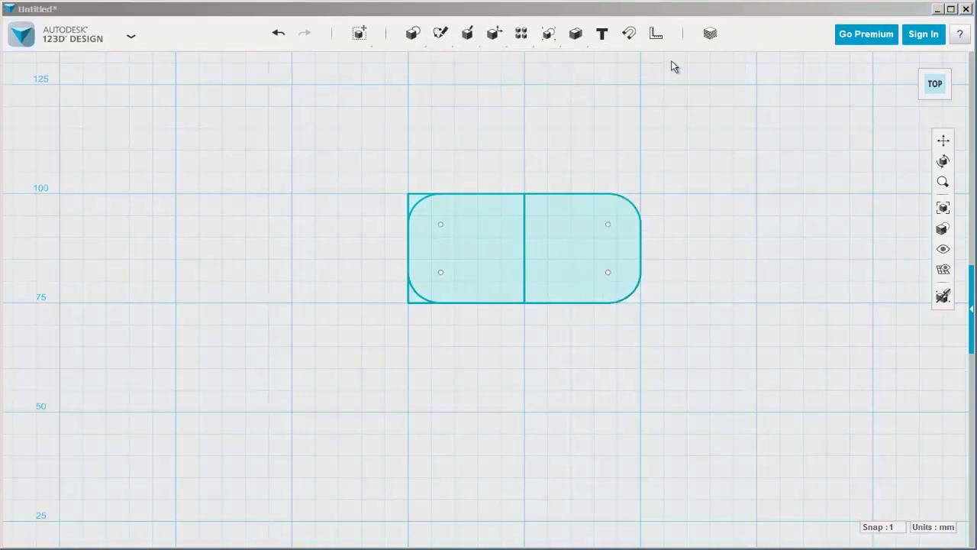
Step: Trim the four left-corner stubs and the vertical middle line, then return to Home view
{"action": "left_click", "coordinate": [415, 197]}
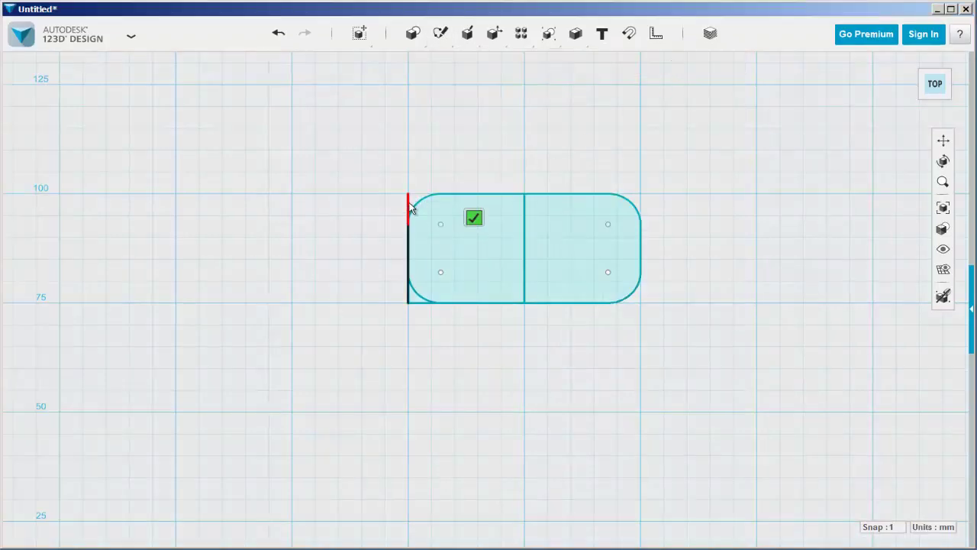
{"action": "left_click", "coordinate": [409, 206]}
{"action": "left_click", "coordinate": [420, 303]}
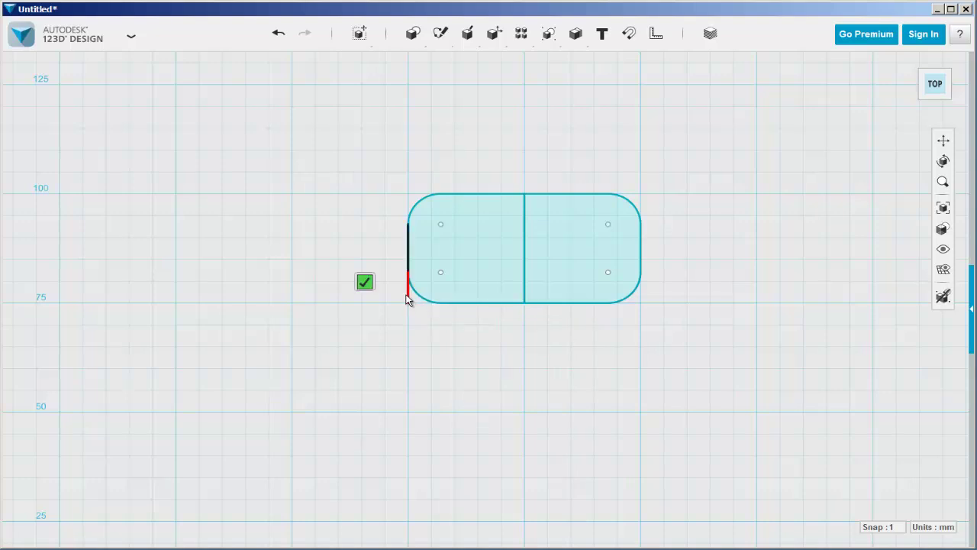
{"action": "left_click", "coordinate": [408, 293]}
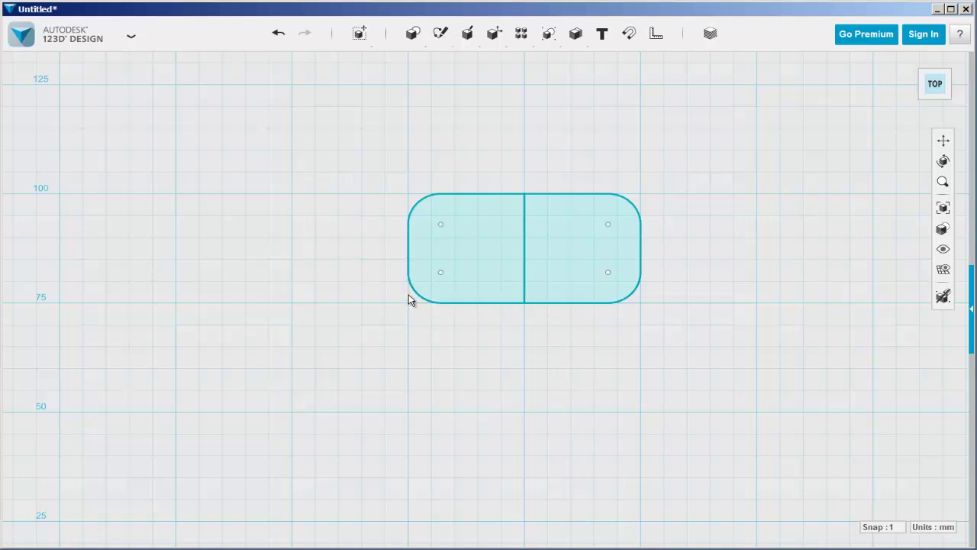
{"action": "left_click", "coordinate": [523, 251]}
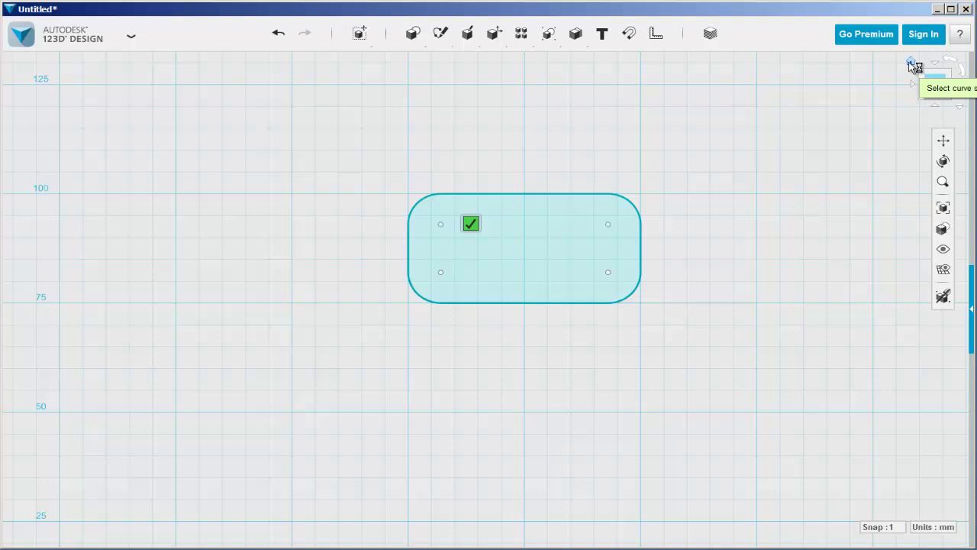
{"action": "left_click", "coordinate": [915, 66]}
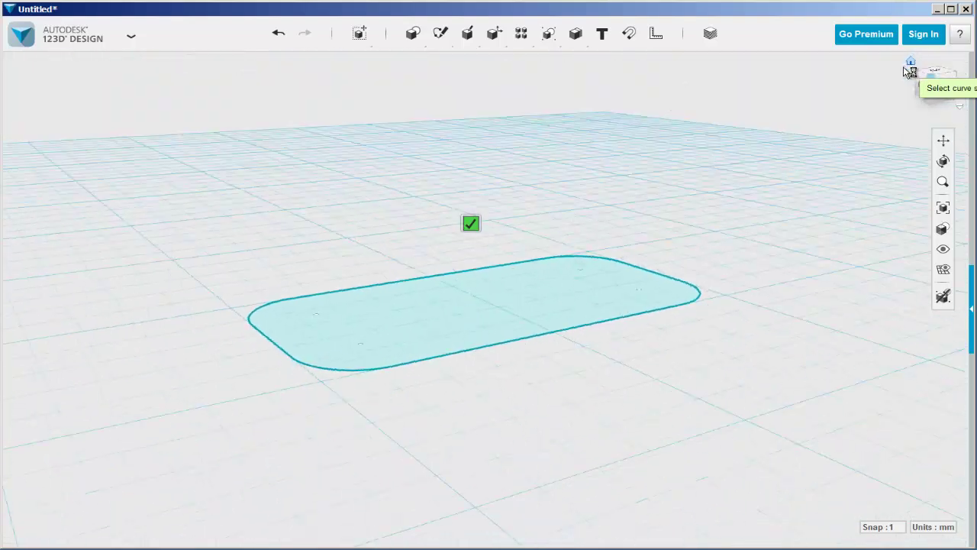
Step: Exit the sketch and box-select the whole rounded-rectangle card profile
{"action": "left_click", "coordinate": [471, 223]}
{"action": "right_click_drag", "start_coordinate": [534, 381], "coordinate": [528, 399]}
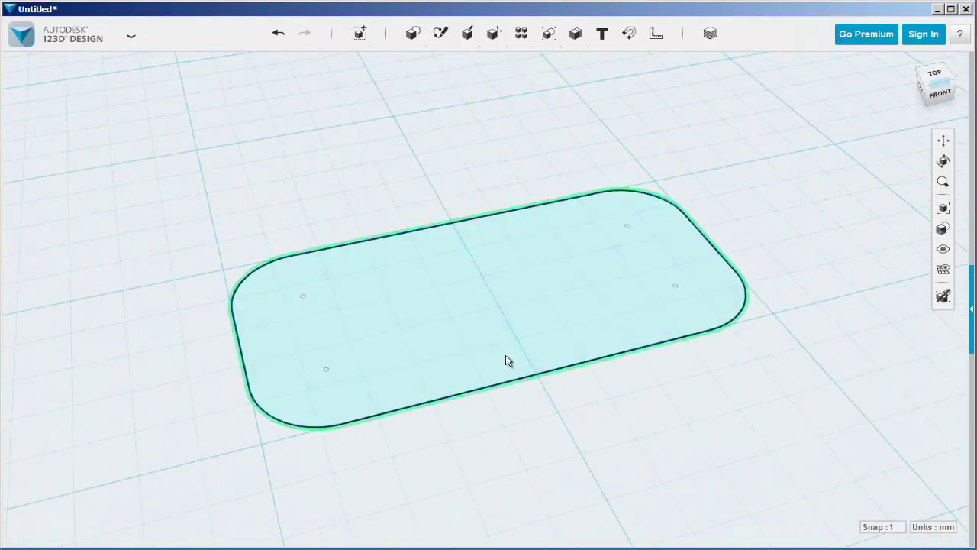
{"action": "scroll", "coordinate": [506, 360], "scroll_direction": "up", "scroll_amount": 2}
{"action": "right_click_drag", "start_coordinate": [484, 325], "coordinate": [518, 339]}
{"action": "scroll", "coordinate": [520, 339], "scroll_direction": "down", "scroll_amount": 2}
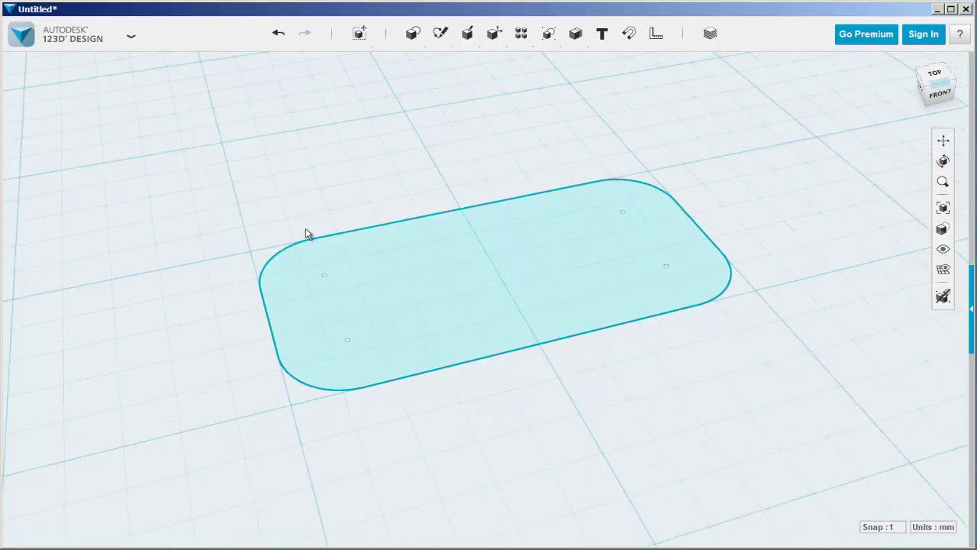
{"action": "left_click_drag", "start_coordinate": [144, 186], "coordinate": [793, 434]}
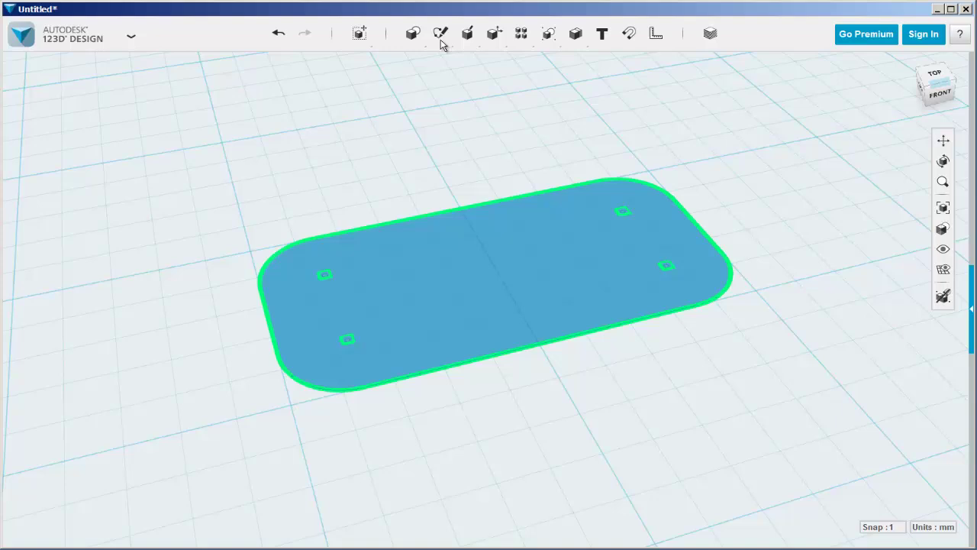
Step: Offset the card outline about 2 mm inward to form an inner outline
{"action": "mouse_move", "coordinate": [440, 39]}
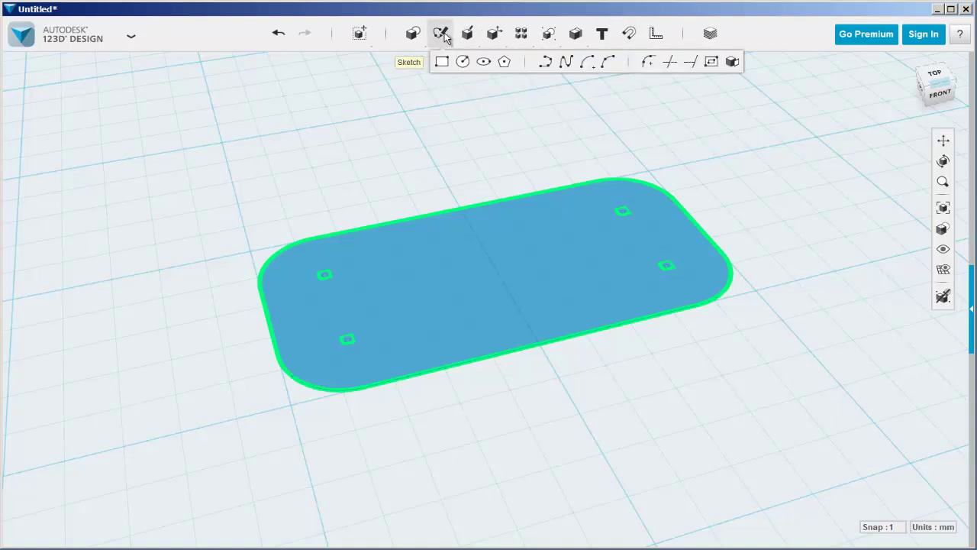
{"action": "left_click", "coordinate": [710, 62]}
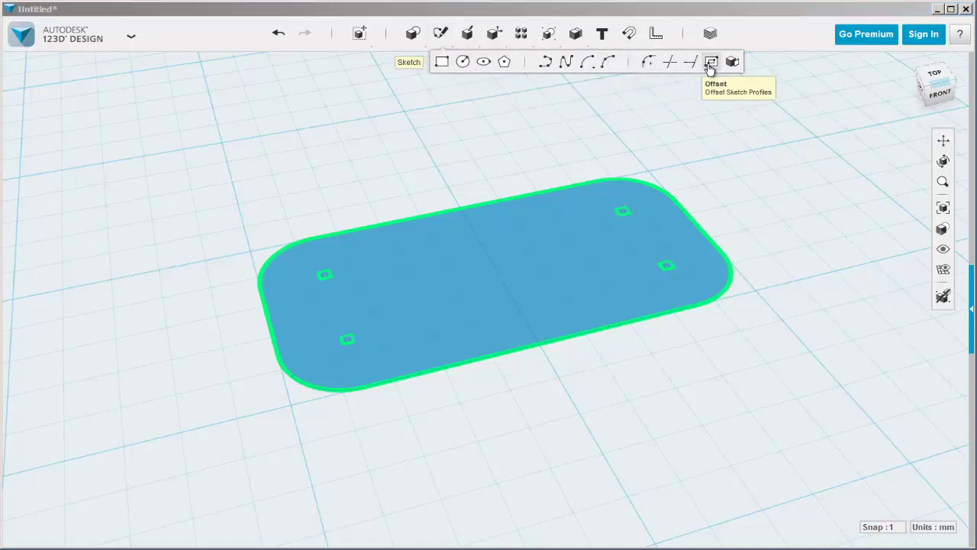
{"action": "left_click", "coordinate": [551, 194]}
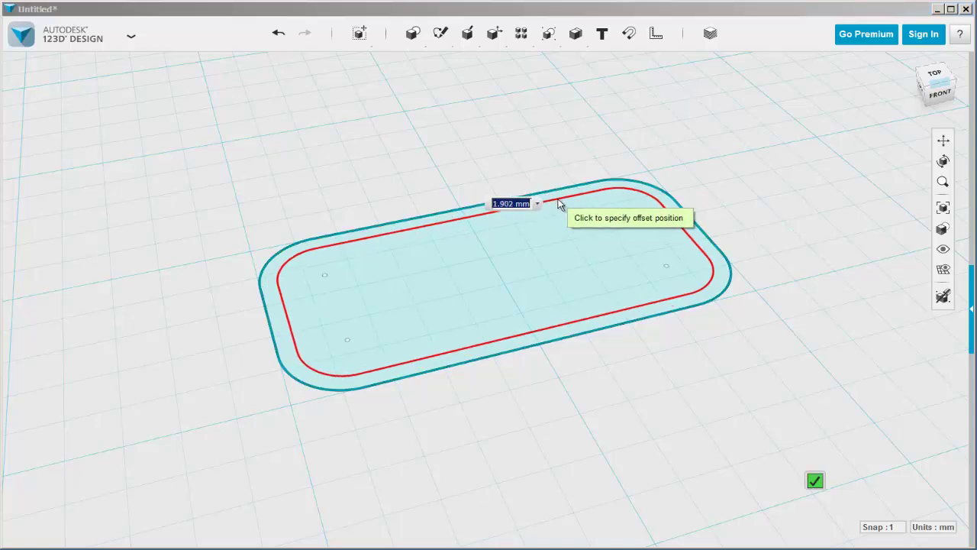
{"action": "left_click", "coordinate": [506, 180]}
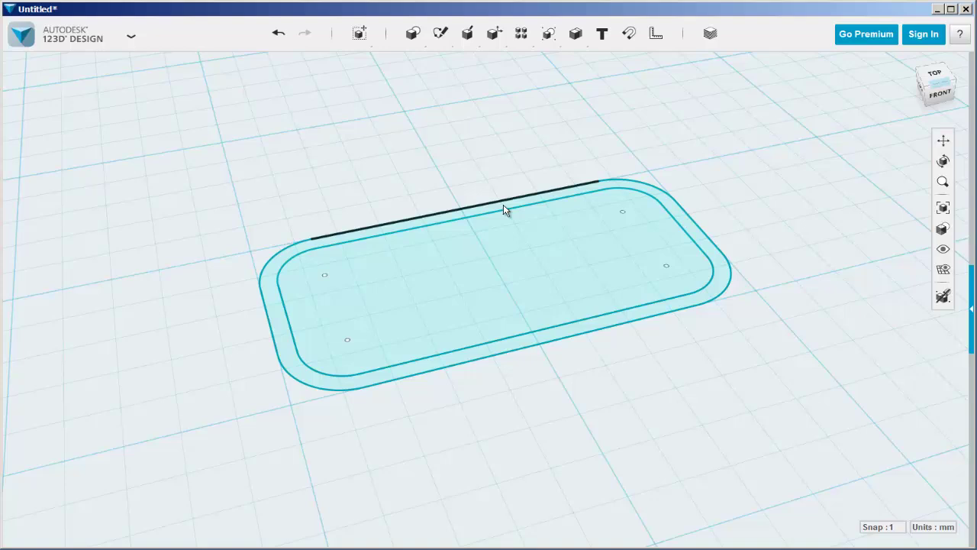
Step: Extrude the ring between the two outlines 2 mm high as the border
{"action": "left_click", "coordinate": [504, 208]}
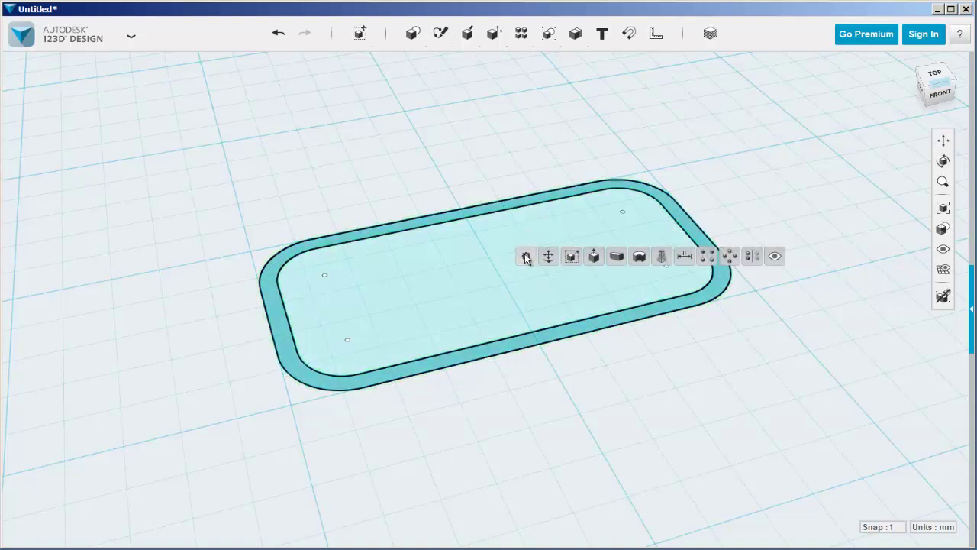
{"action": "left_click", "coordinate": [593, 255]}
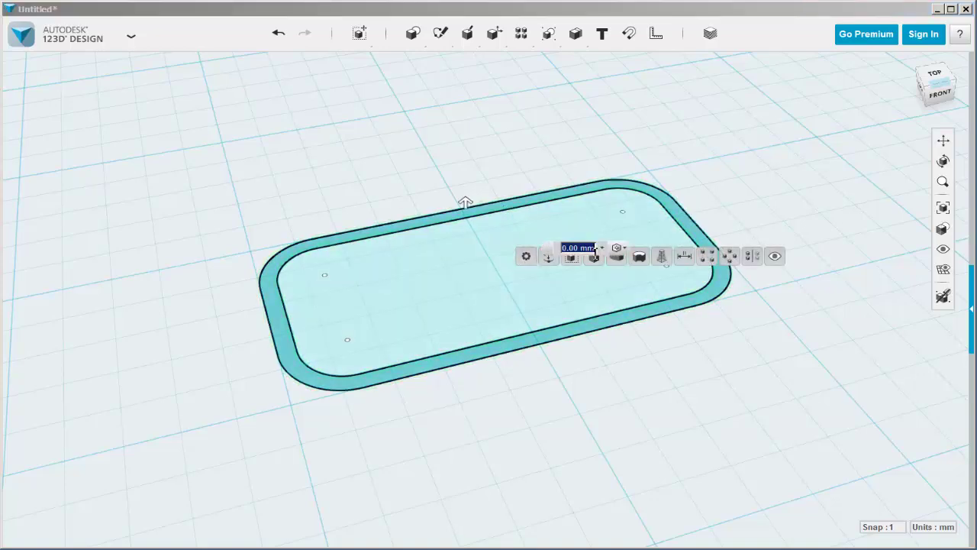
{"action": "left_click", "coordinate": [465, 203]}
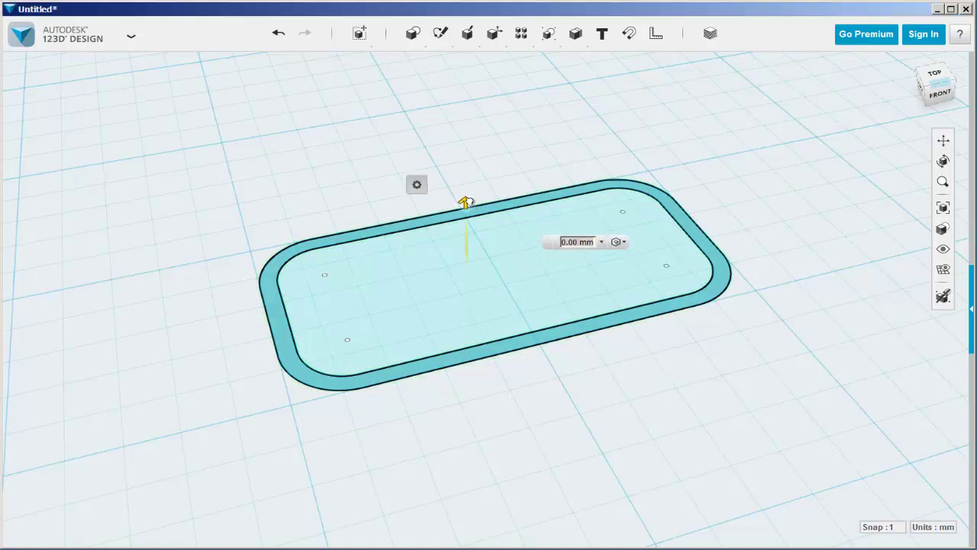
{"action": "left_click_drag", "start_coordinate": [467, 202], "coordinate": [462, 160]}
{"action": "left_click_drag", "start_coordinate": [466, 197], "coordinate": [466, 190]}
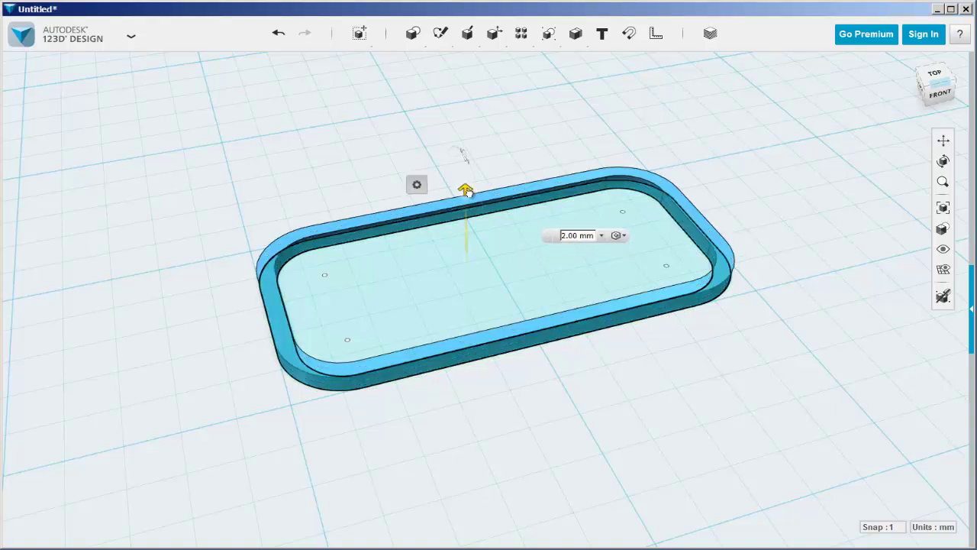
{"action": "left_click", "coordinate": [340, 169]}
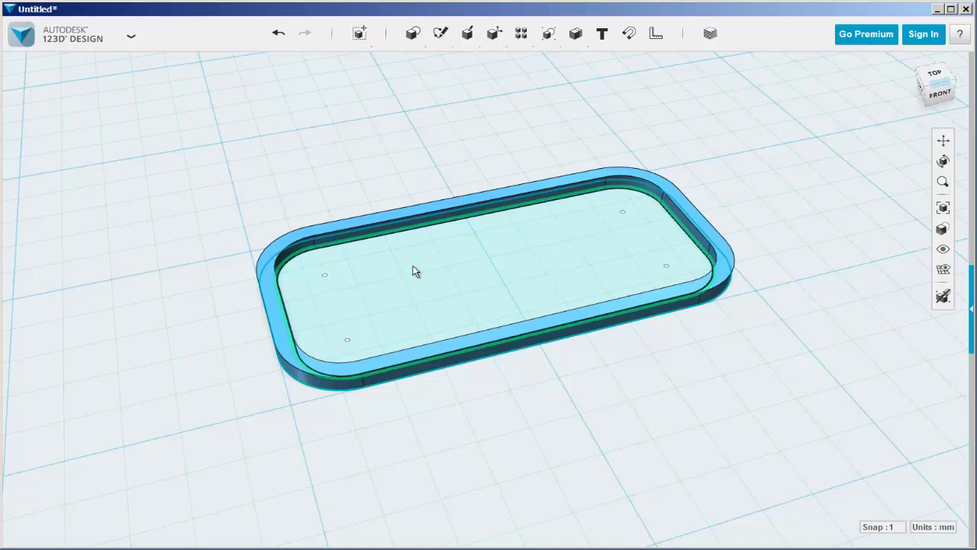
Step: Extrude the inner card face 1 mm thick
{"action": "left_click", "coordinate": [473, 278]}
{"action": "mouse_move", "coordinate": [490, 324]}
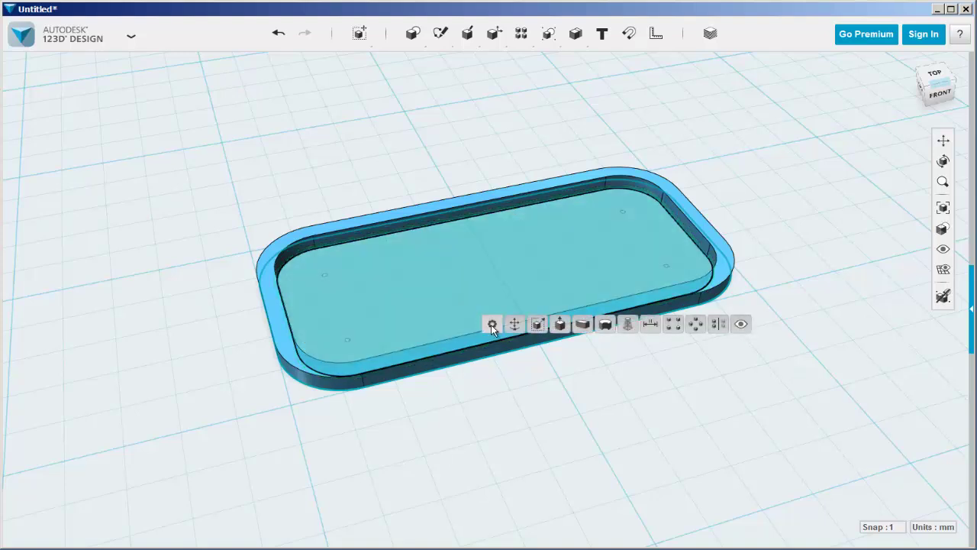
{"action": "left_click", "coordinate": [560, 324]}
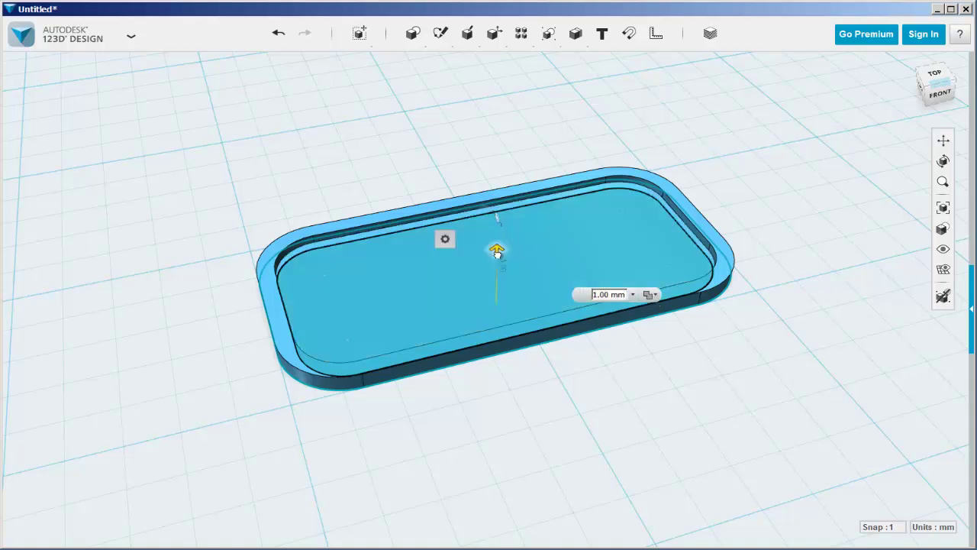
{"action": "left_click", "coordinate": [383, 143]}
{"action": "middle_click_drag", "start_coordinate": [594, 347], "coordinate": [619, 381]}
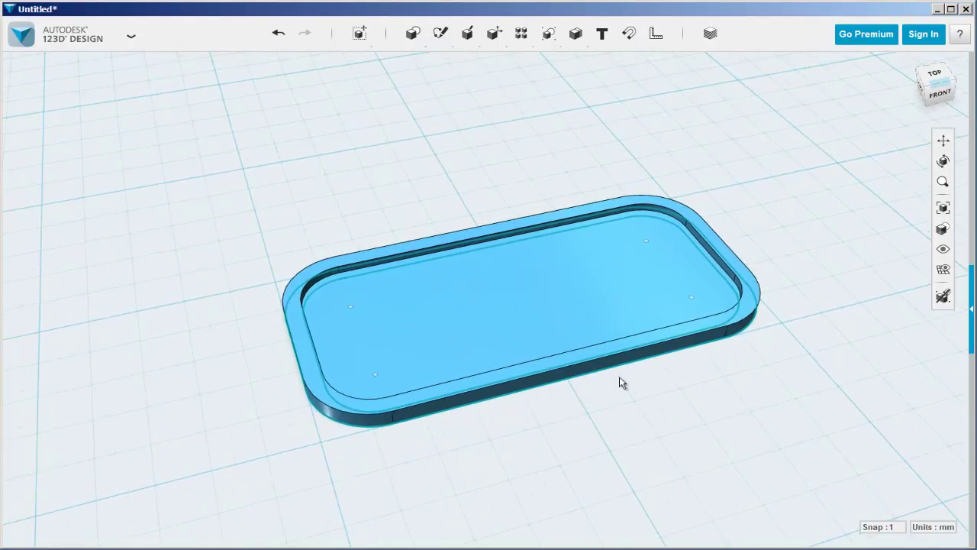
Step: Place a text object beside the card containing the card owner's name, then select it
{"action": "left_click", "coordinate": [598, 43]}
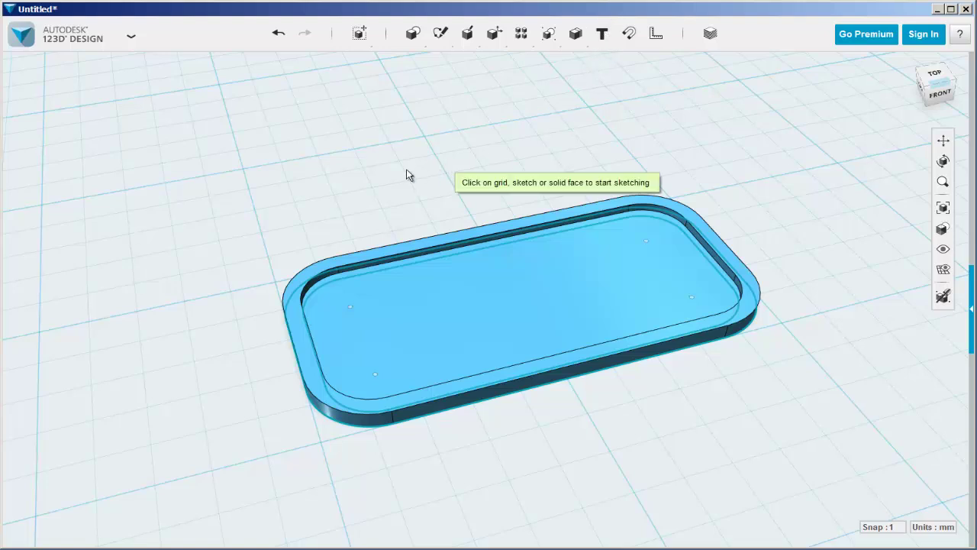
{"action": "left_click", "coordinate": [342, 170]}
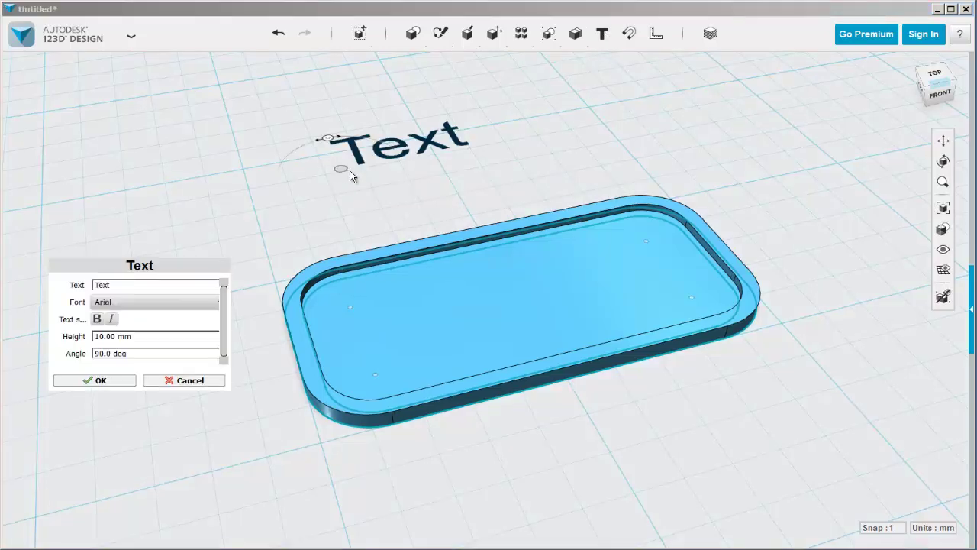
{"action": "double_click", "coordinate": [125, 286]}
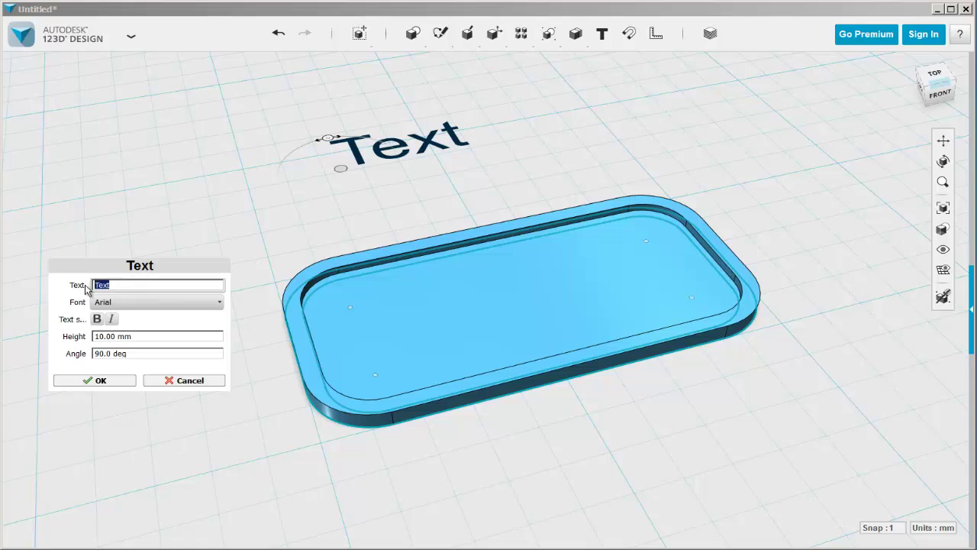
{"action": "type", "text": "Lydia Cline"}
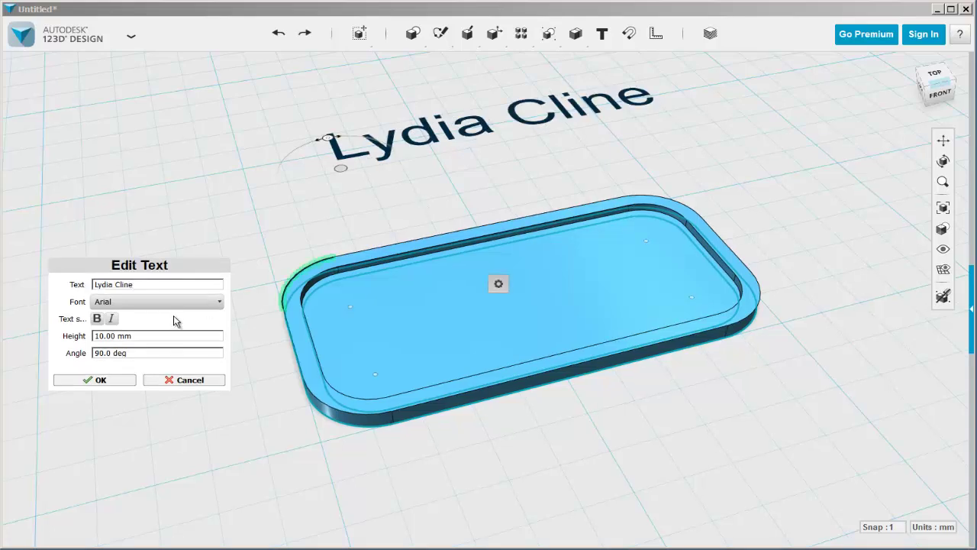
{"action": "left_click", "coordinate": [100, 379]}
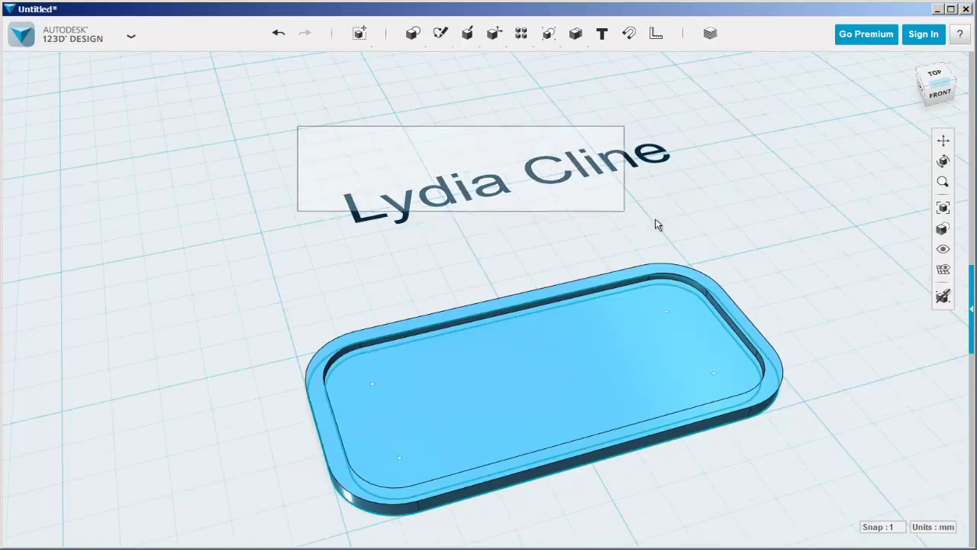
{"action": "left_click_drag", "start_coordinate": [298, 124], "coordinate": [716, 240]}
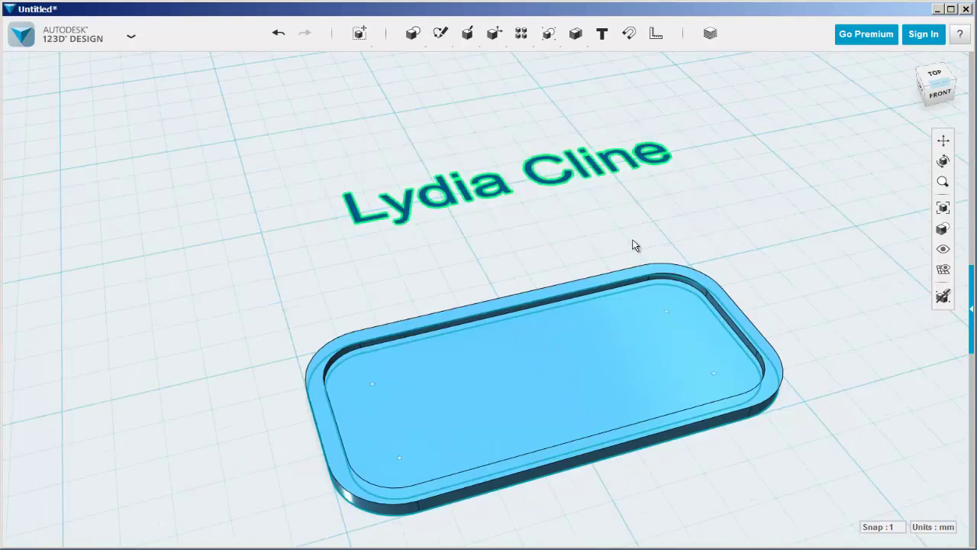
Step: Extrude the name text into solid letters 2 mm tall
{"action": "left_click", "coordinate": [534, 180]}
{"action": "mouse_move", "coordinate": [559, 230]}
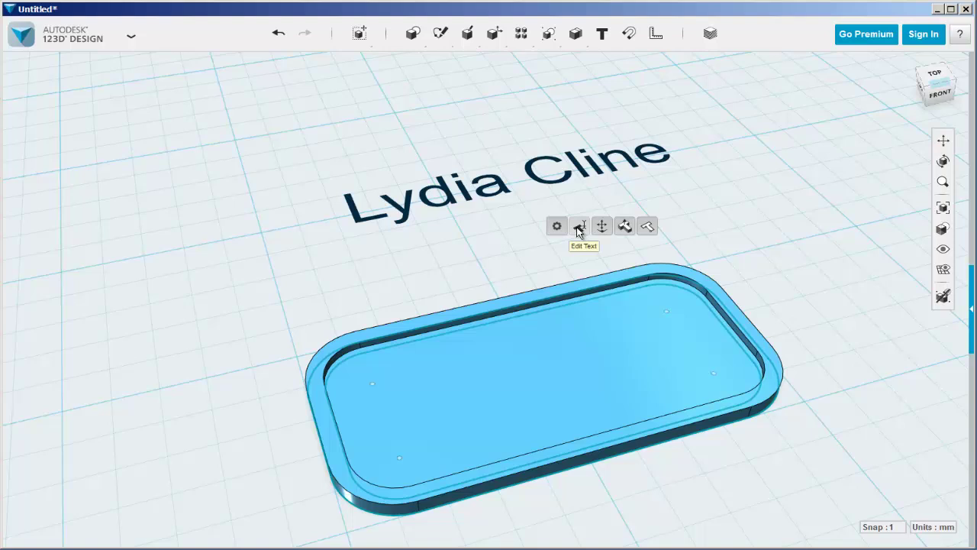
{"action": "left_click", "coordinate": [625, 226]}
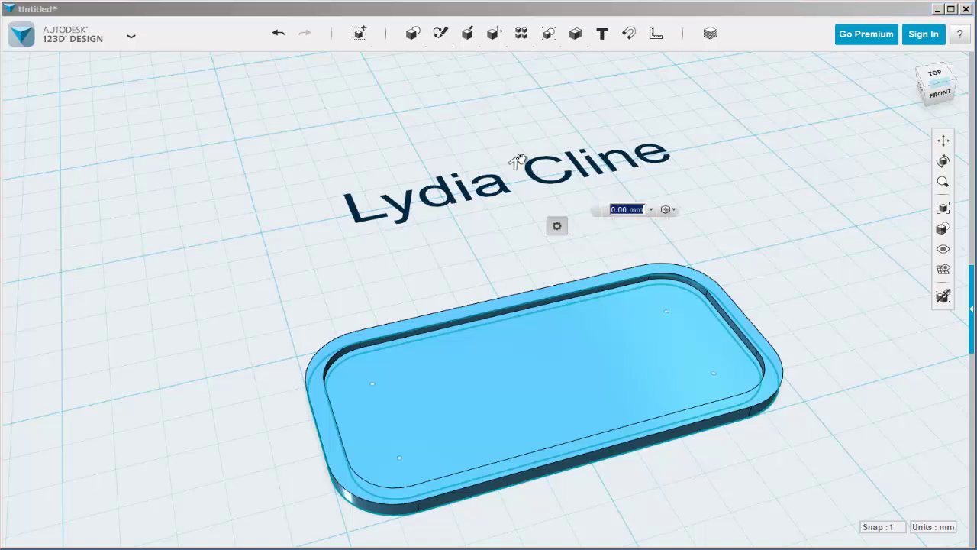
{"action": "mouse_move", "coordinate": [515, 163]}
{"action": "left_mouse_down"}
{"action": "mouse_move", "coordinate": [510, 136]}
{"action": "mouse_move", "coordinate": [502, 149]}
{"action": "left_mouse_up"}
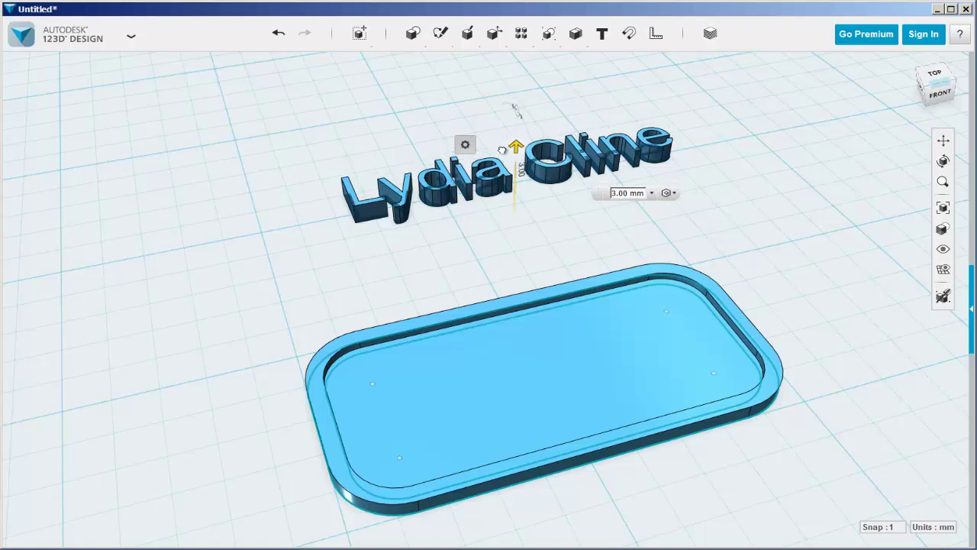
{"action": "left_click_drag", "start_coordinate": [502, 150], "coordinate": [506, 158]}
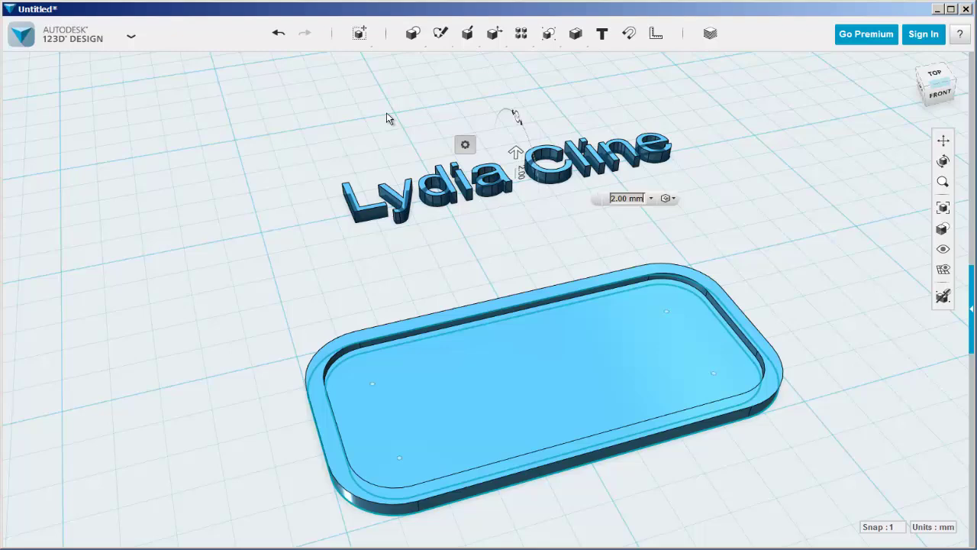
{"action": "left_click", "coordinate": [325, 275]}
{"action": "right_click_drag", "start_coordinate": [325, 275], "coordinate": [211, 159]}
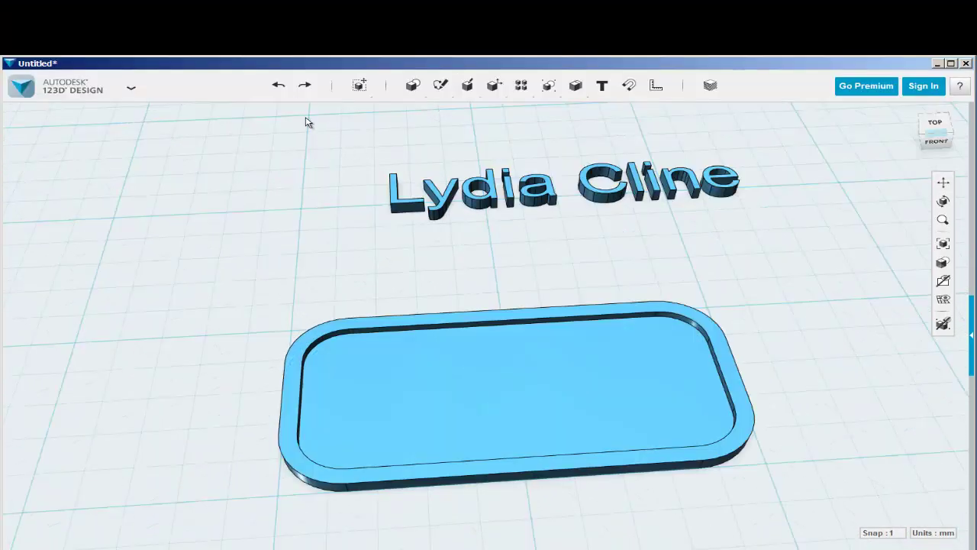
{"action": "left_click_drag", "start_coordinate": [306, 118], "coordinate": [820, 255]}
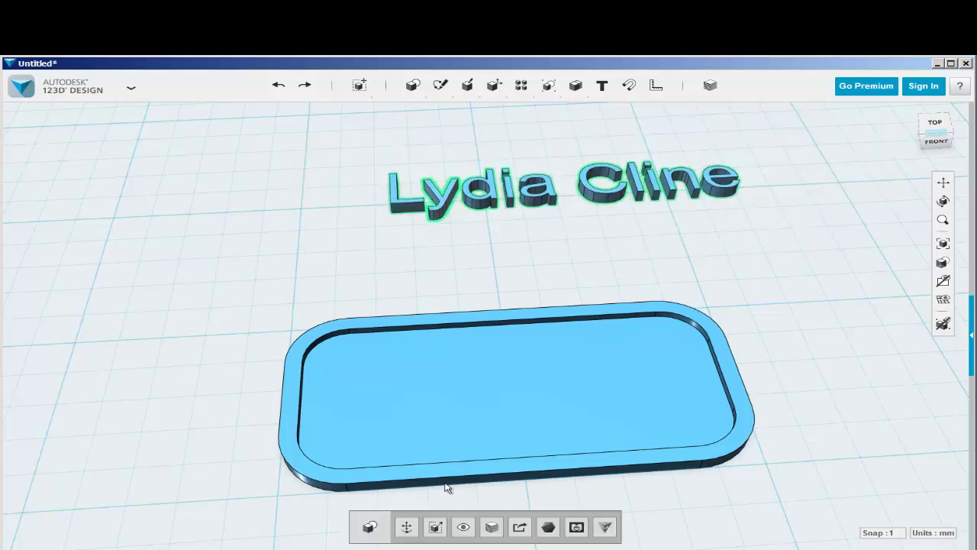
Step: Scale the name text down to a factor of about 0.78, then reselect it
{"action": "left_click", "coordinate": [435, 526]}
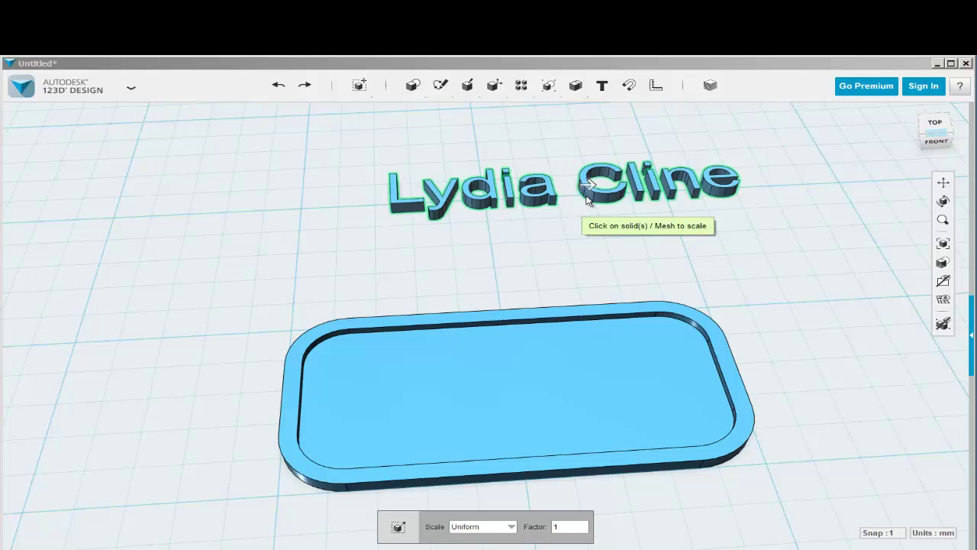
{"action": "left_click_drag", "start_coordinate": [587, 188], "coordinate": [569, 188]}
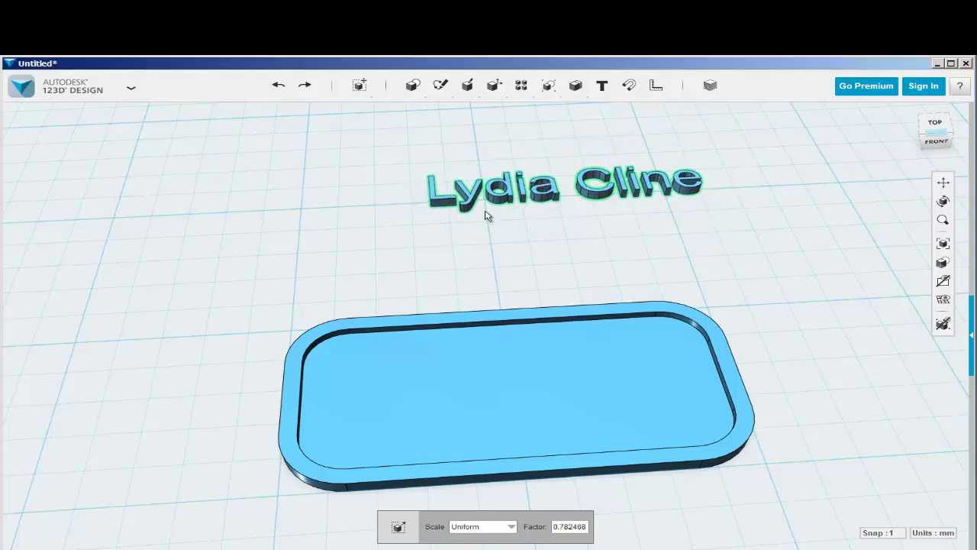
{"action": "left_click", "coordinate": [375, 262]}
{"action": "middle_click_drag", "start_coordinate": [375, 262], "coordinate": [342, 275]}
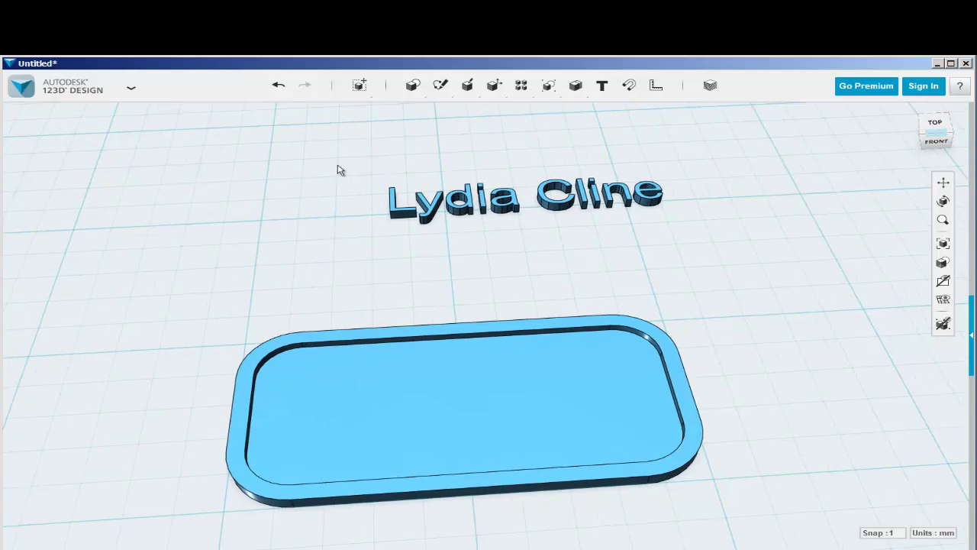
{"action": "left_click_drag", "start_coordinate": [323, 150], "coordinate": [757, 251]}
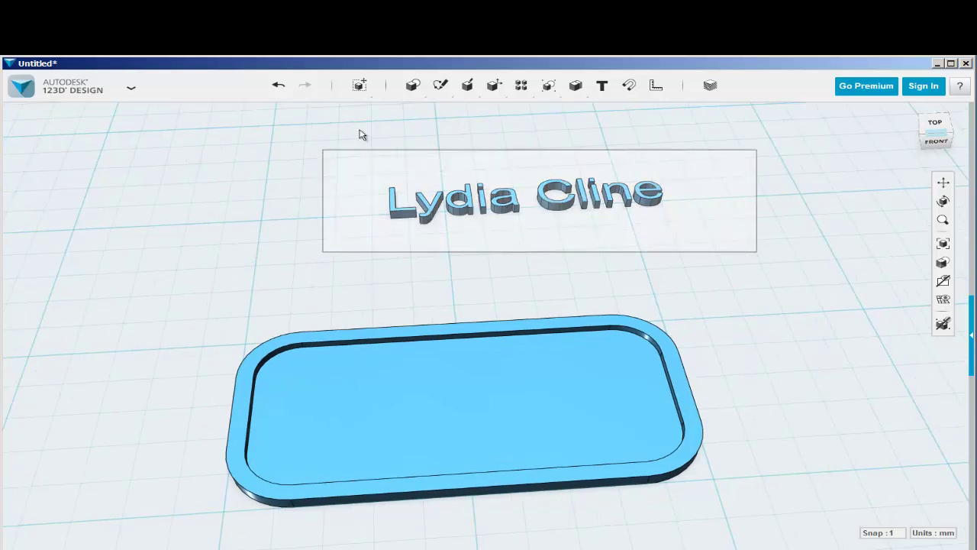
Step: Move the name text forward onto the plate and slide it sideways until centred within the border
{"action": "mouse_move", "coordinate": [359, 85]}
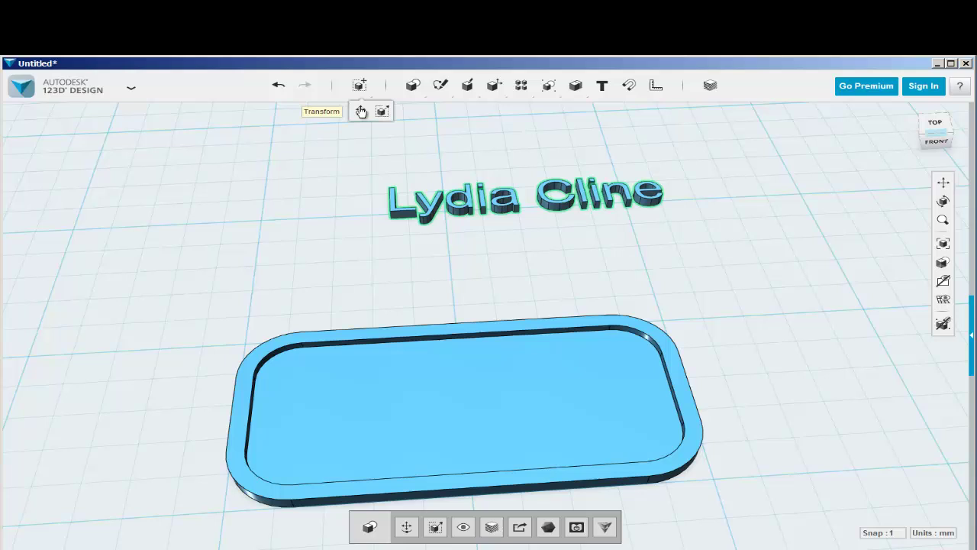
{"action": "left_click", "coordinate": [361, 111]}
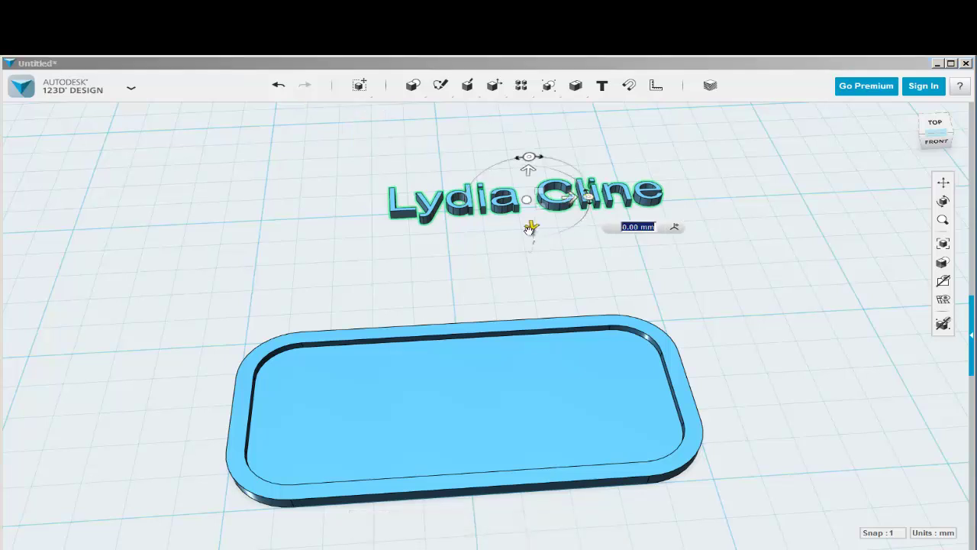
{"action": "left_click_drag", "start_coordinate": [531, 226], "coordinate": [636, 446]}
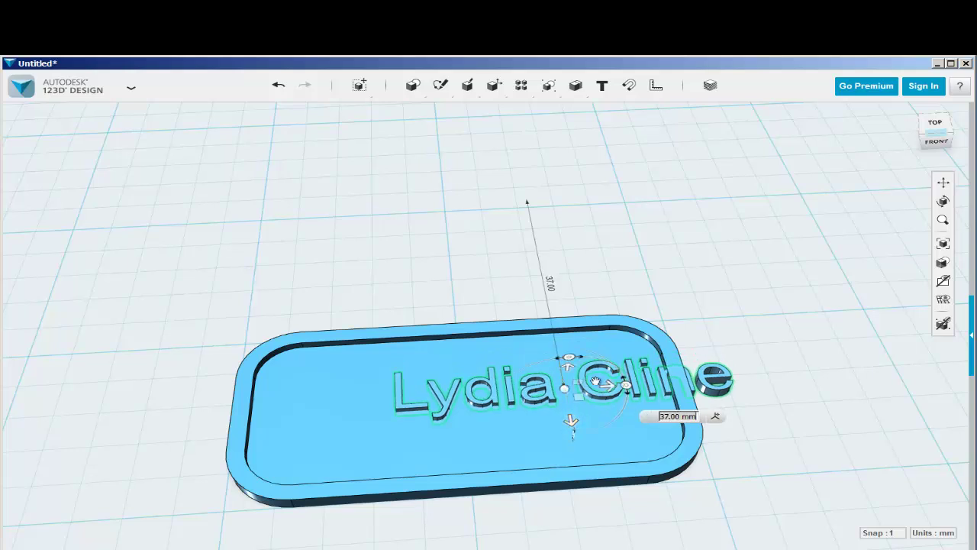
{"action": "left_click_drag", "start_coordinate": [608, 385], "coordinate": [492, 434]}
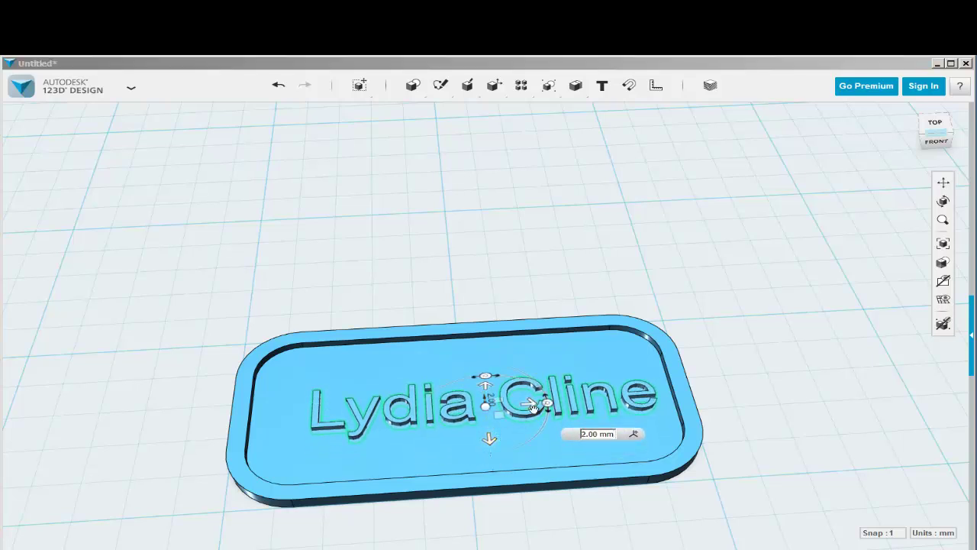
{"action": "left_click_drag", "start_coordinate": [529, 404], "coordinate": [510, 404]}
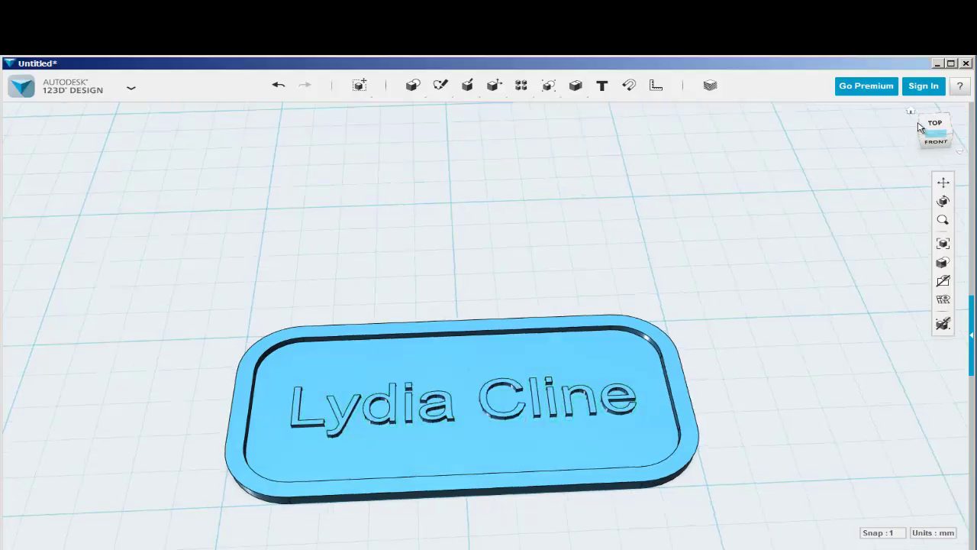
{"action": "left_click", "coordinate": [910, 112]}
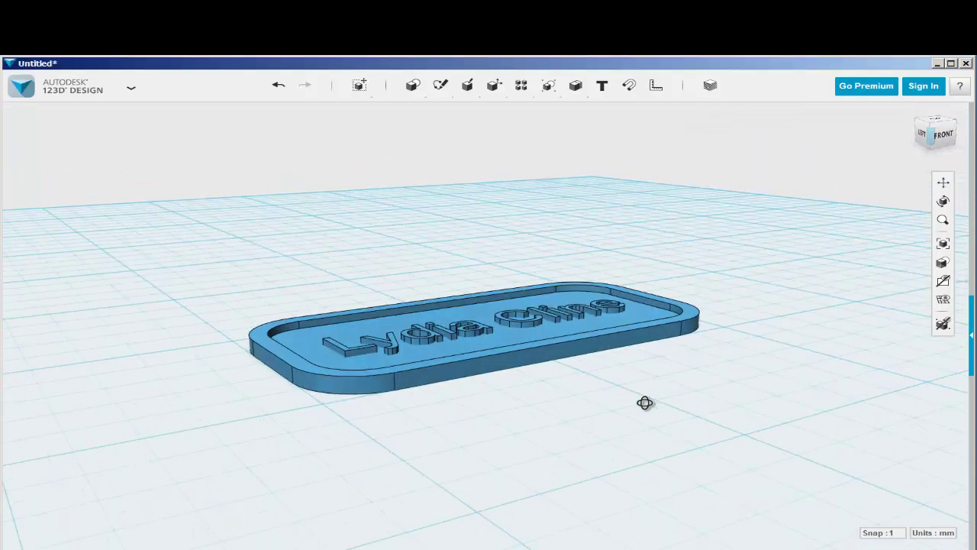
{"action": "right_click_drag", "start_coordinate": [645, 403], "coordinate": [633, 424]}
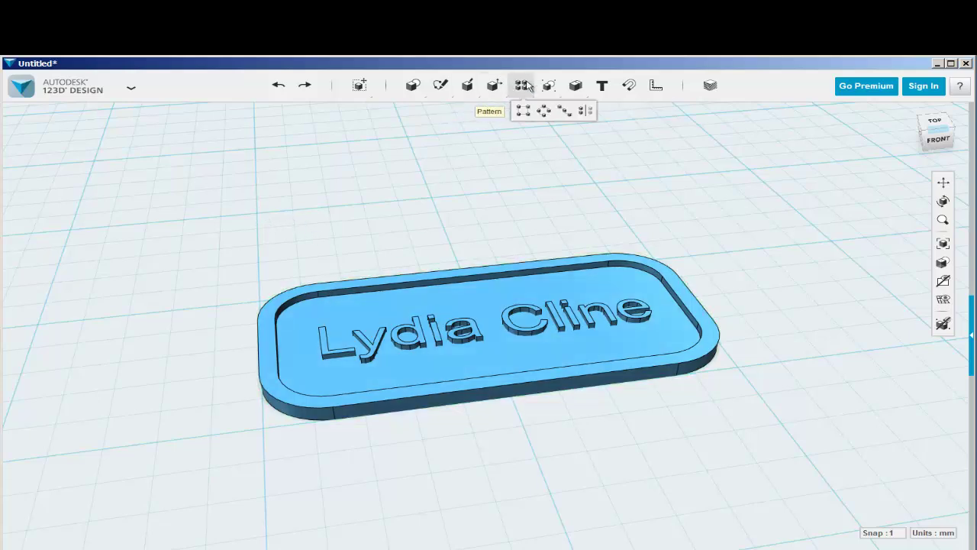
Step: Merge the name text into the bordered plate, using the plate as the target solid
{"action": "mouse_move", "coordinate": [576, 90]}
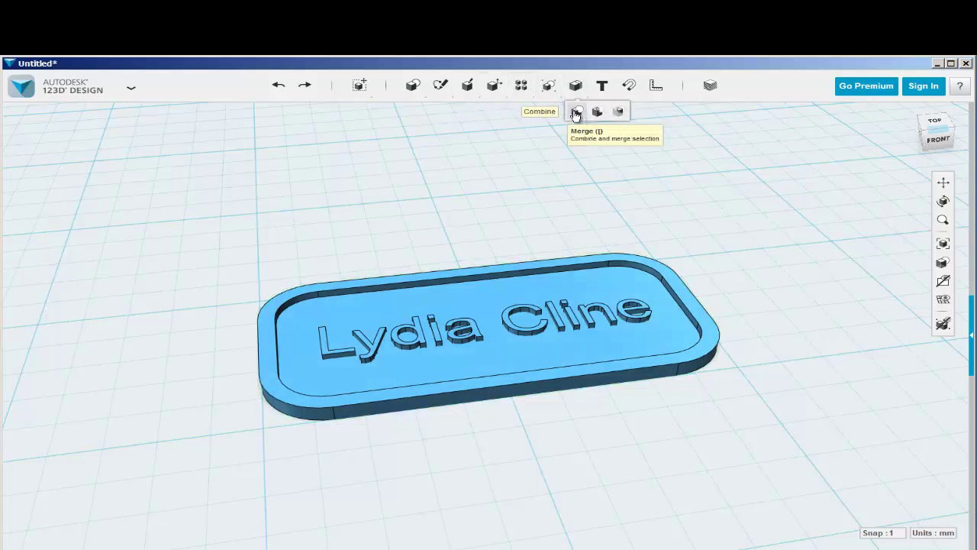
{"action": "left_click", "coordinate": [576, 111]}
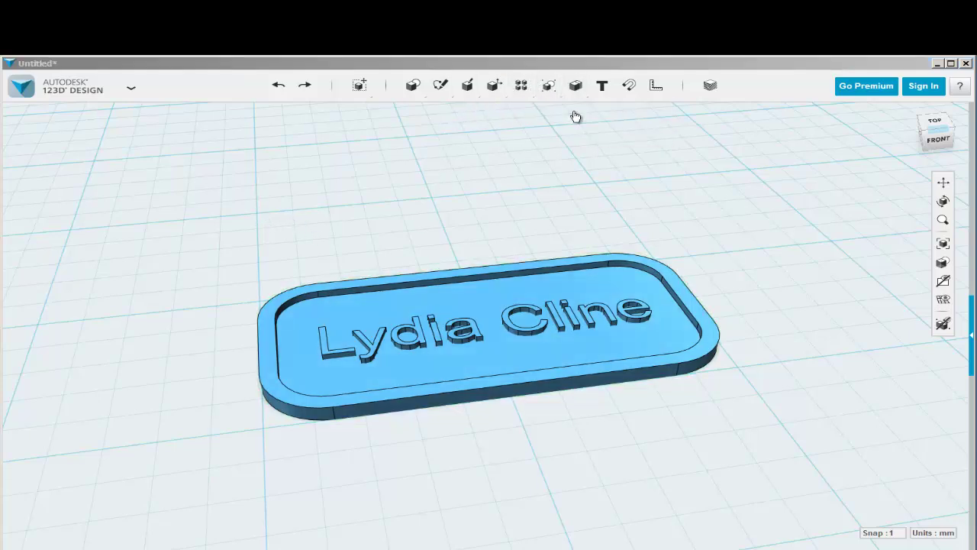
{"action": "left_click", "coordinate": [512, 291]}
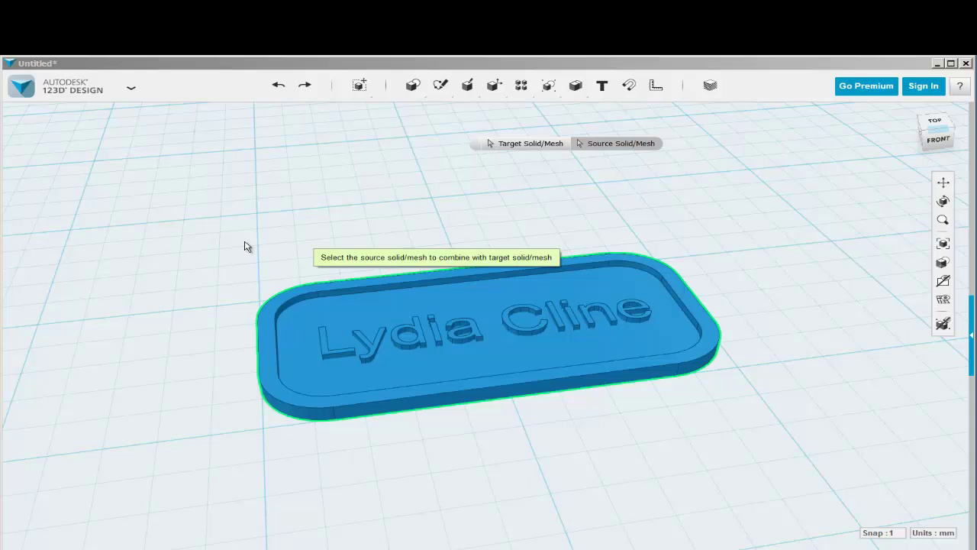
{"action": "left_click_drag", "start_coordinate": [269, 193], "coordinate": [684, 375]}
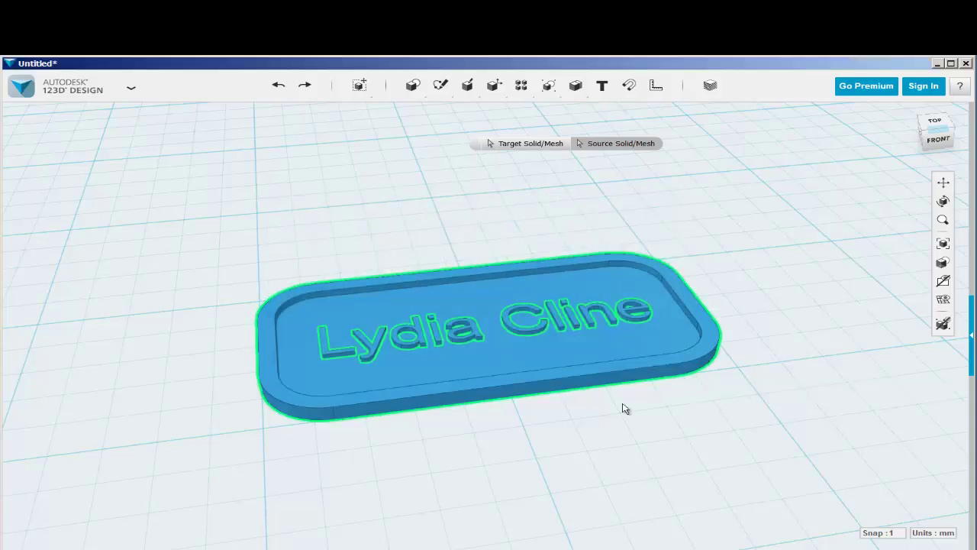
{"action": "left_click", "coordinate": [388, 221]}
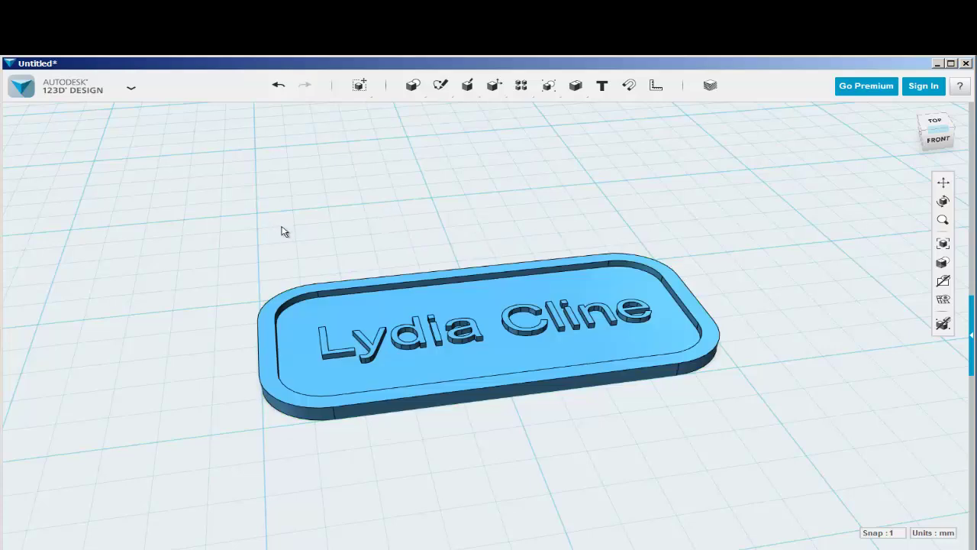
Step: Raise the merged nameplate up off the grid and shift it 4 mm
{"action": "left_click", "coordinate": [472, 302]}
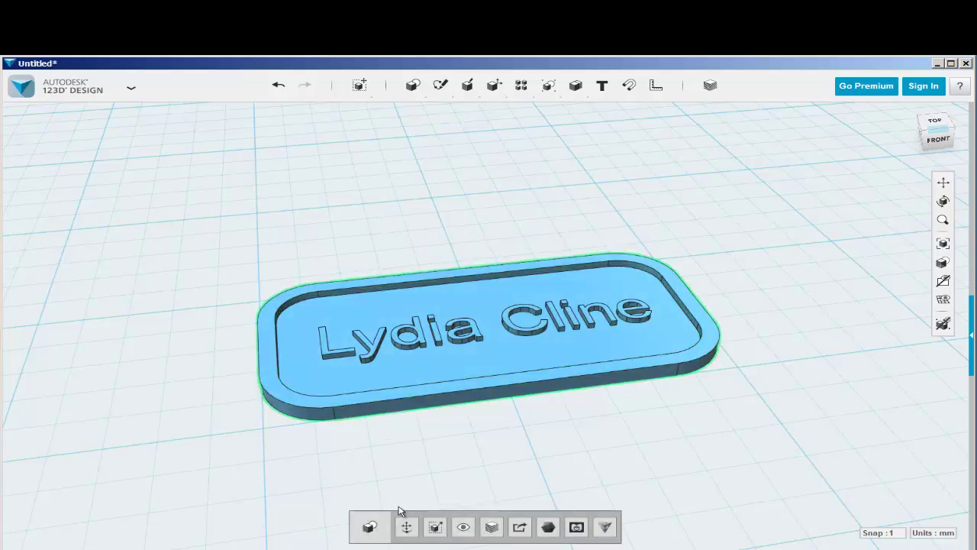
{"action": "left_click", "coordinate": [409, 534]}
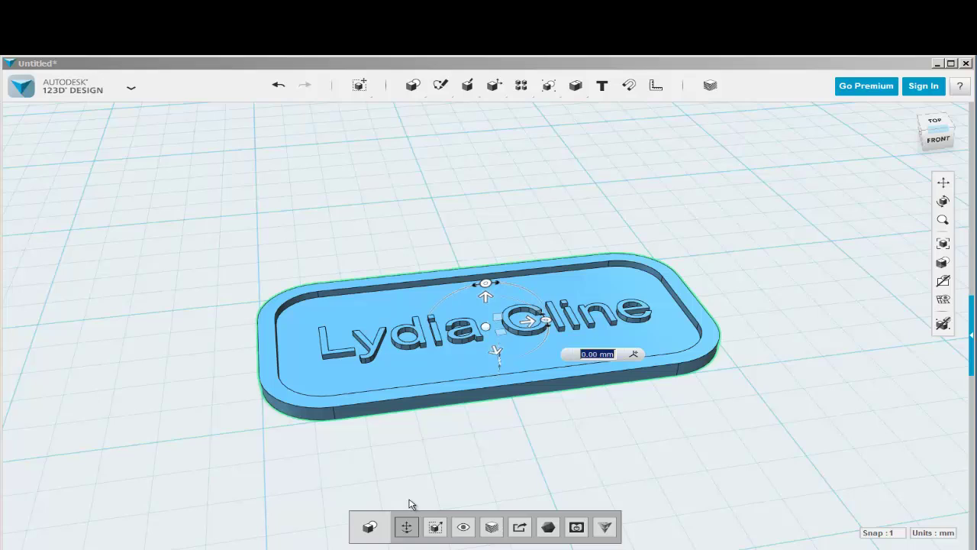
{"action": "left_click_drag", "start_coordinate": [488, 254], "coordinate": [489, 187]}
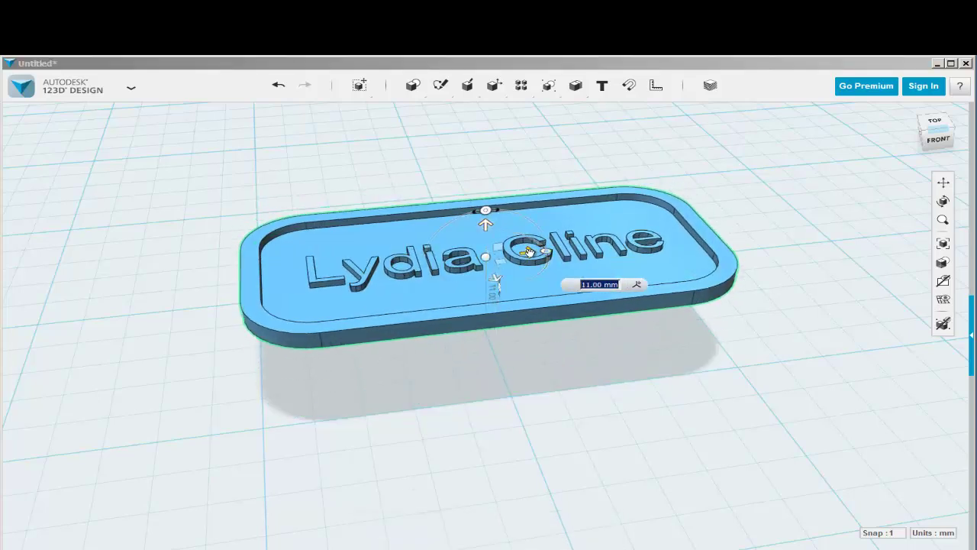
{"action": "type", "text": "4"}
{"action": "key", "text": "Return"}
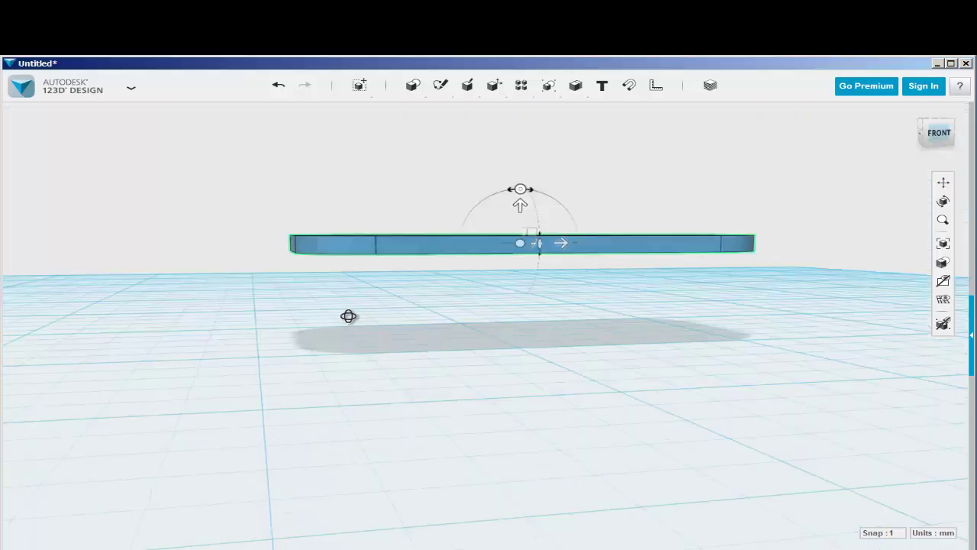